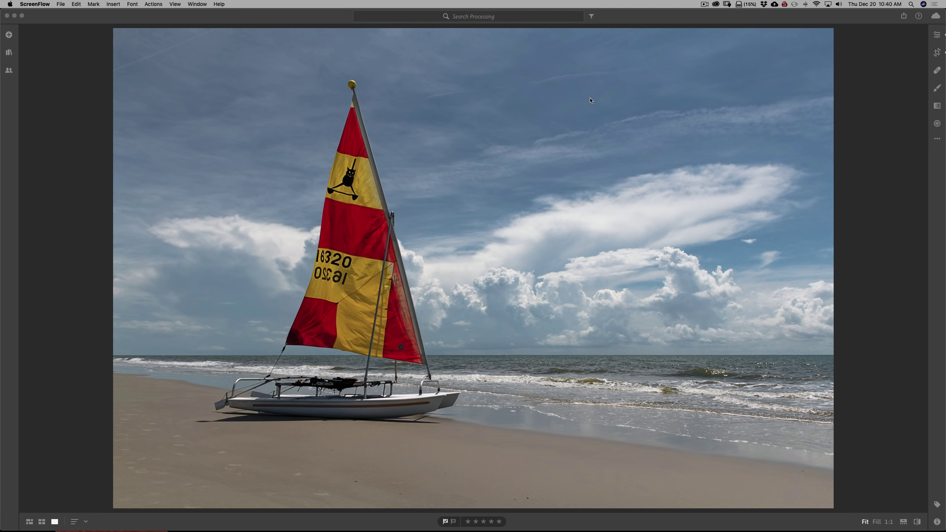
- Review the edits already applied to the sailboat photo, including the light settings, tone curve and optics corrections
left_click(937, 35)
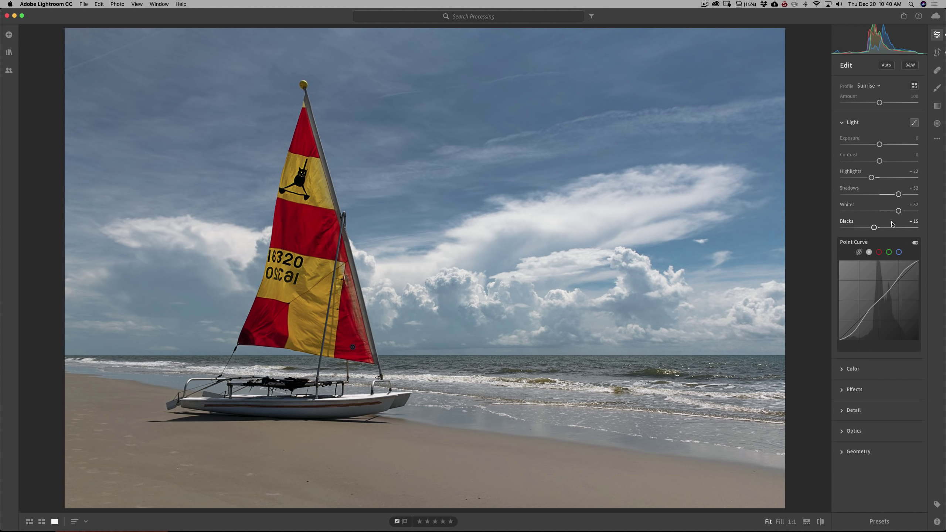
mouse_move(900, 281)
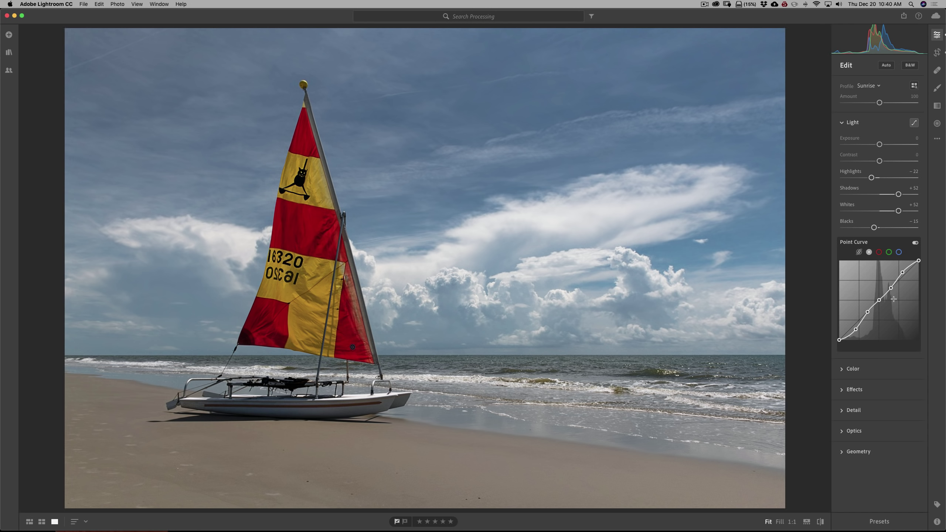
left_click(879, 433)
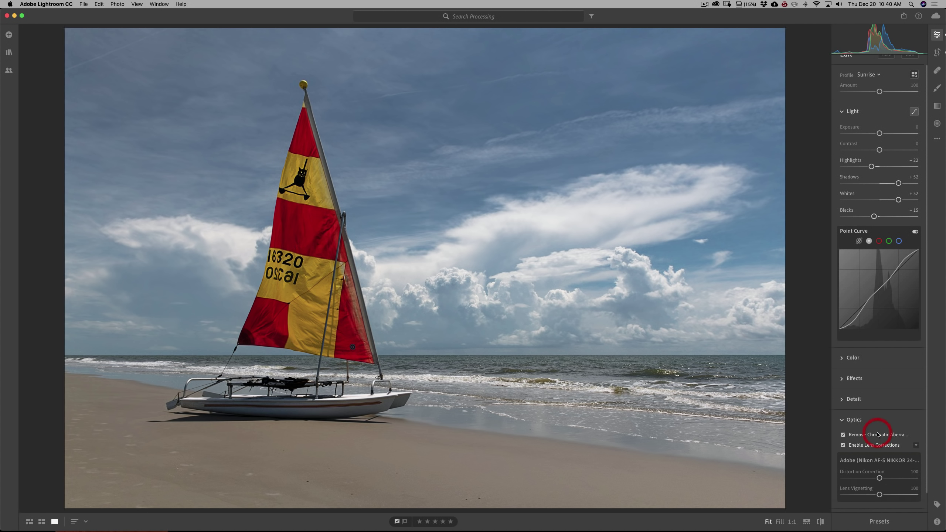
scroll(883, 408, "down", 2)
left_click(878, 401)
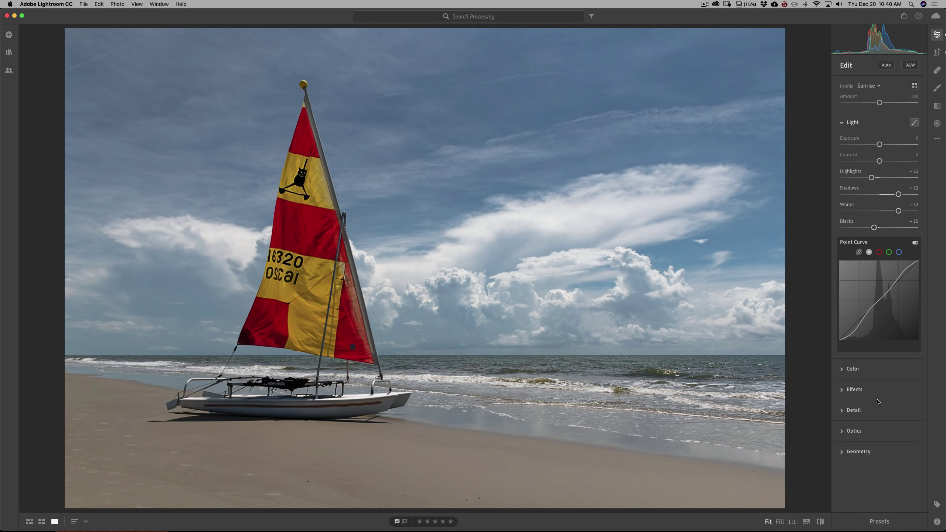
left_click(939, 34)
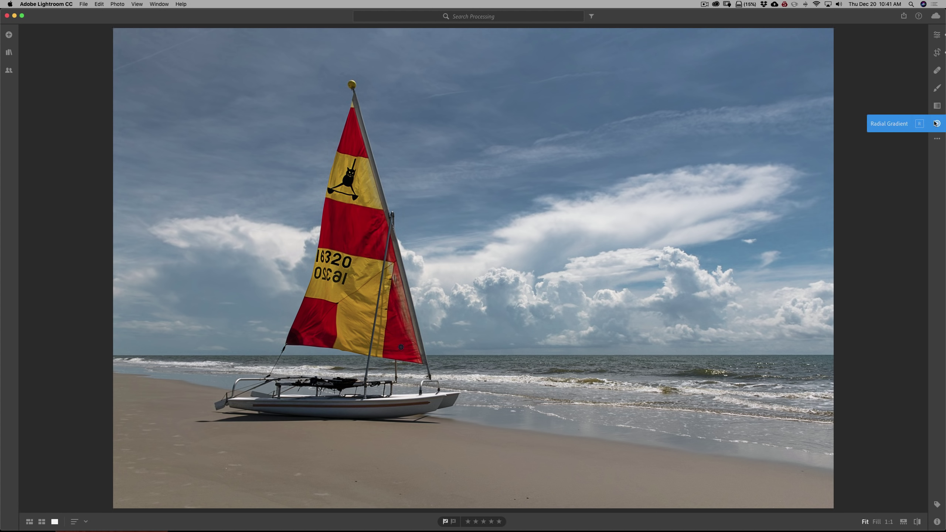
- Start a local brush adjustment, try smaller and larger brush sizes, settle on size 10 and reveal the additional brush options
left_click(936, 88)
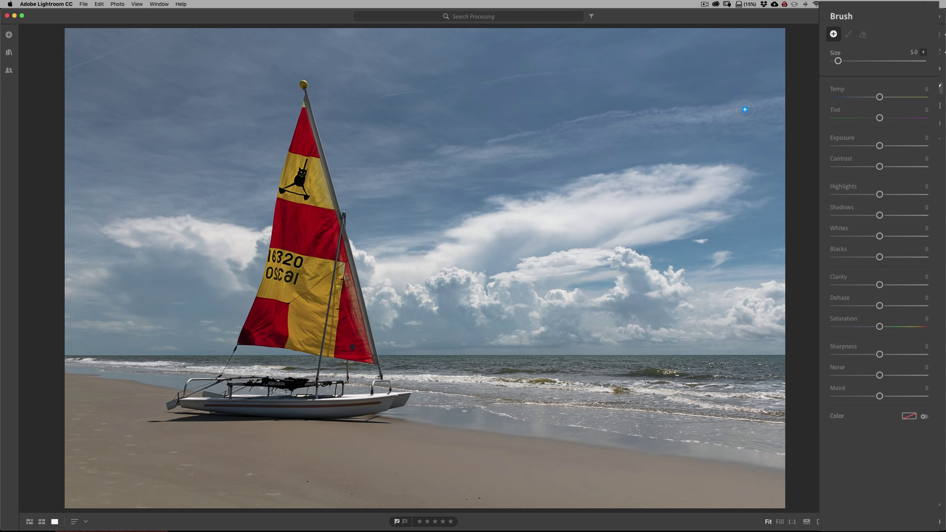
mouse_move(838, 60)
left_mouse_down()
mouse_move(856, 61)
mouse_move(844, 61)
left_mouse_up()
key("bracketleft")
key("bracketleft")
key("bracketright")
key("bracketright")
key("bracketright")
key("bracketleft")
key("bracketleft")
key("bracketright")
key("bracketright")
key("bracketright")
key("bracketright")
key("bracketleft")
key("bracketleft")
key("bracketleft")
key("bracketleft")
key("bracketleft")
key("bracketleft")
key("bracketleft")
key("bracketright")
key("bracketright")
key("bracketright")
key("bracketright")
key("bracketright")
key("bracketleft")
left_click(924, 53)
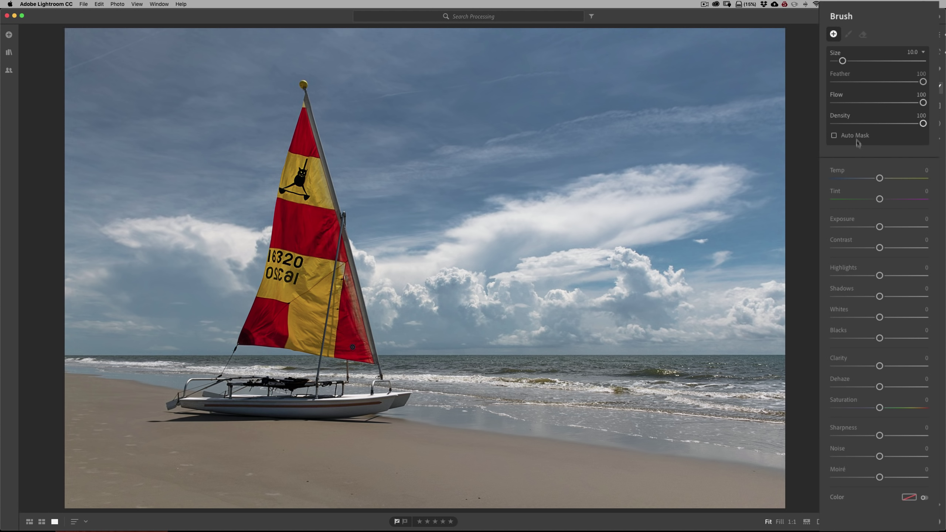
- Set exposure to −4.00 and feather to 0, and paint a horizontal test stroke across the upper sky
left_click_drag(879, 227, 834, 227)
left_click_drag(923, 81, 833, 82)
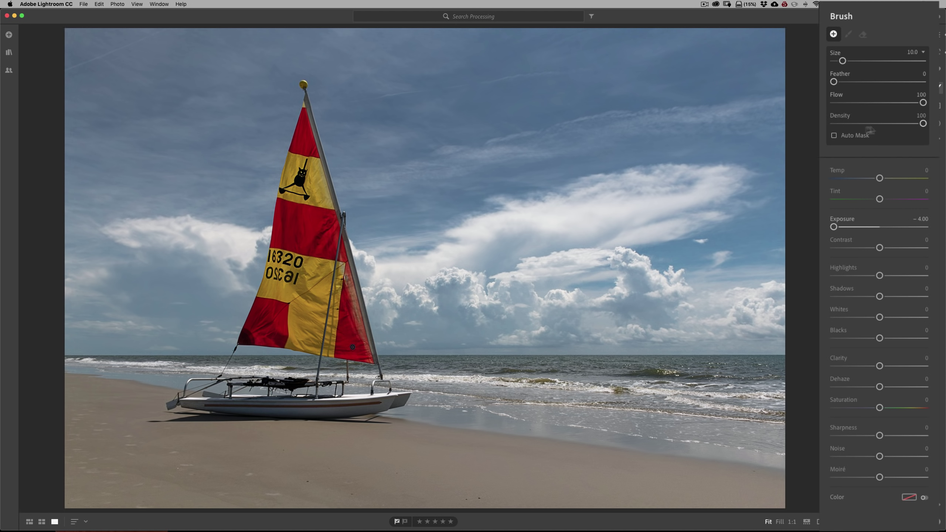
left_click_drag(387, 98, 685, 91)
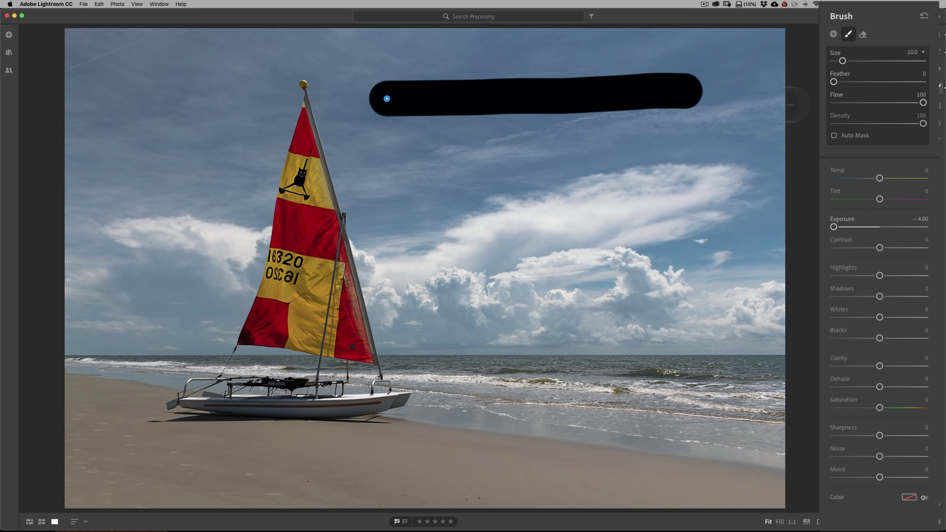
- Lower the flow to 50 and paint a second horizontal stroke below the first, repeating passes to build it up
left_click_drag(923, 103, 879, 104)
left_click_drag(390, 152, 696, 144)
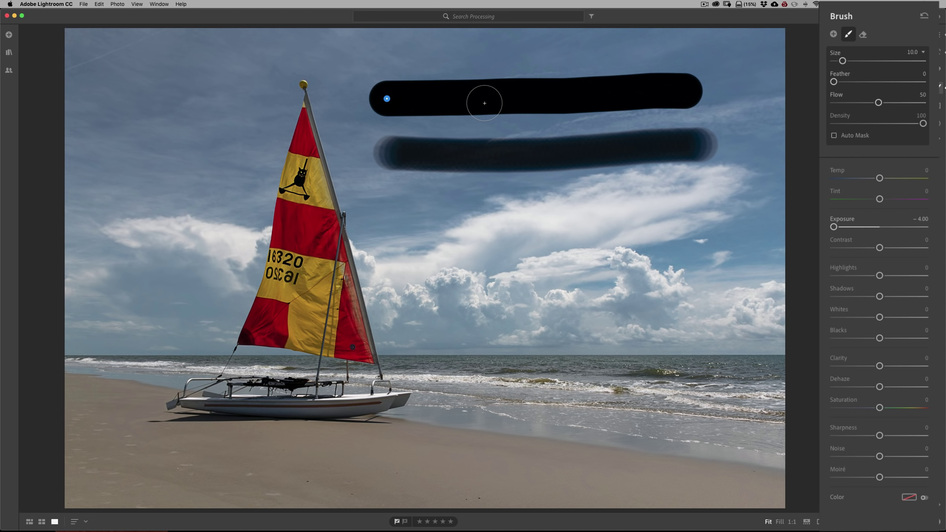
left_click_drag(391, 152, 709, 144)
left_click_drag(437, 154, 709, 148)
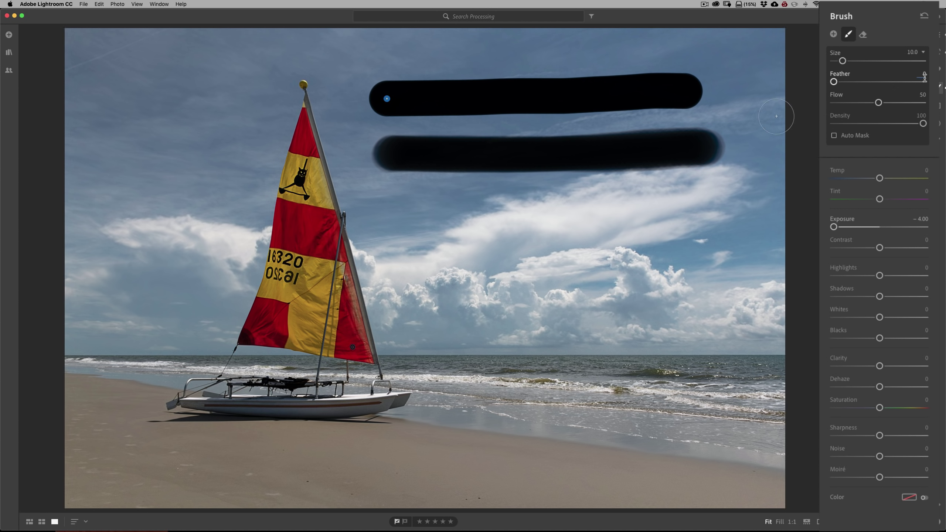
- Lower the flow to 20 and build up a third horizontal stroke with several overlapping passes
left_click_drag(878, 102, 850, 103)
left_click(403, 205)
left_click_drag(560, 200, 743, 193)
mouse_move(402, 208)
left_mouse_down()
mouse_move(718, 191)
mouse_move(410, 208)
mouse_move(602, 206)
mouse_move(675, 193)
left_mouse_up()
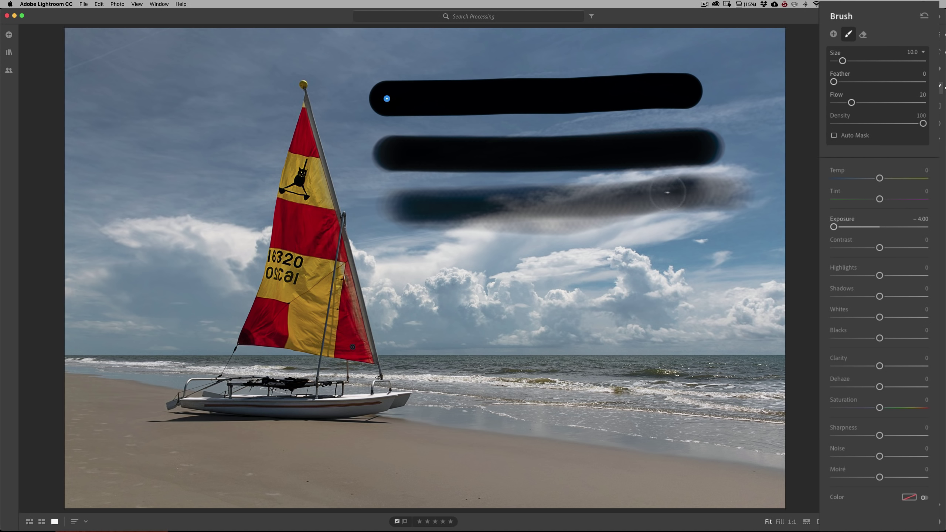
mouse_move(440, 206)
left_mouse_down()
mouse_move(737, 199)
mouse_move(421, 205)
left_mouse_up()
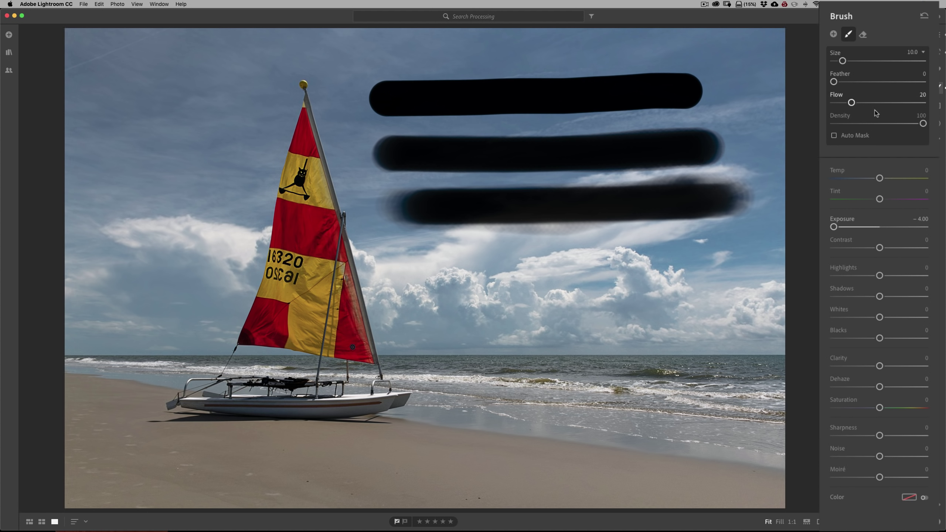
- With flow at 100, paint two more horizontal strokes over the clouds, one at density 51 and one at density 20
mouse_move(852, 103)
left_mouse_down()
mouse_move(942, 140)
mouse_move(880, 125)
left_mouse_up()
left_click_drag(420, 266, 730, 260)
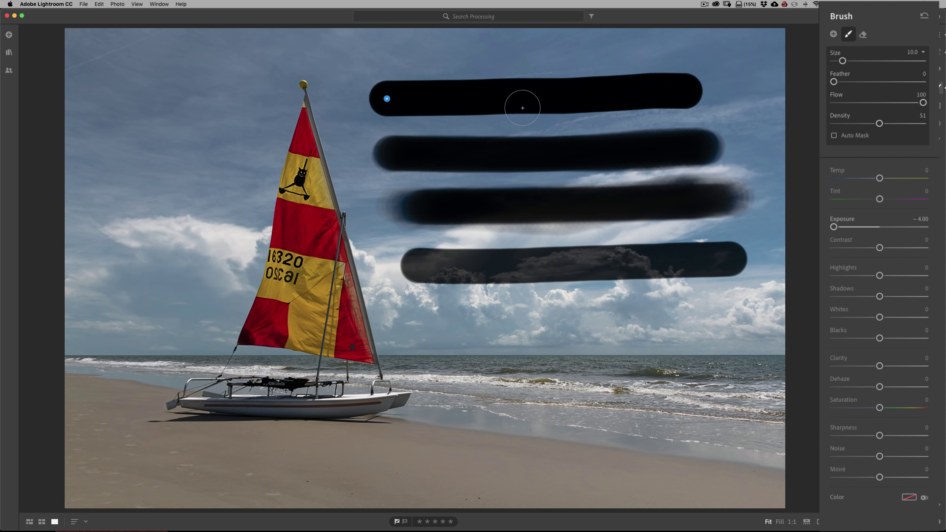
mouse_move(439, 263)
left_mouse_down()
mouse_move(715, 259)
mouse_move(431, 260)
mouse_move(688, 266)
mouse_move(510, 265)
left_mouse_up()
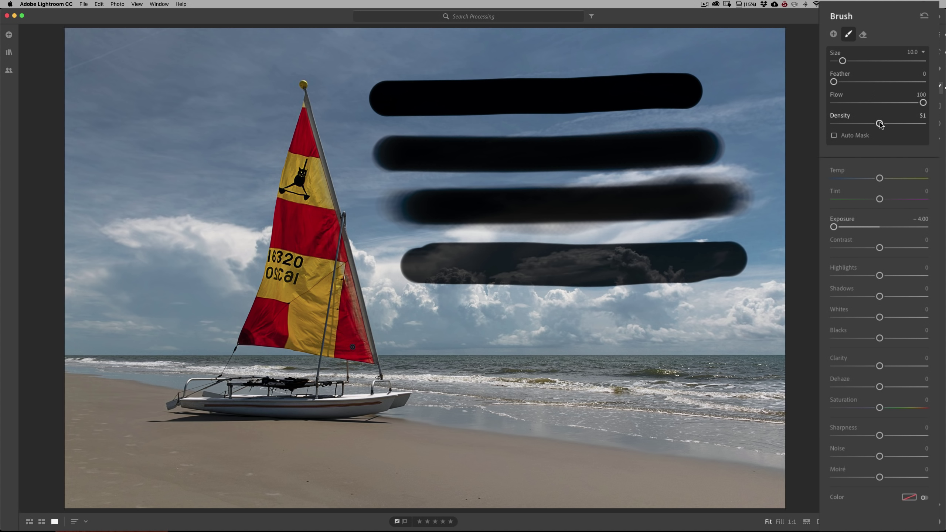
left_click_drag(880, 125, 850, 125)
left_click_drag(425, 320, 736, 316)
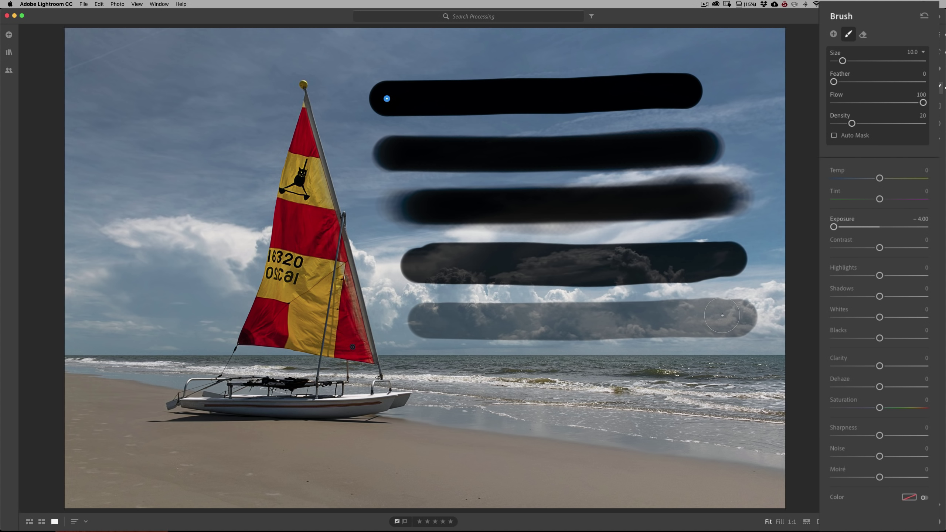
- Clear all the brush strokes, set feather to 73 and density to 100, and reset the brush exposure to 0
left_click(925, 17)
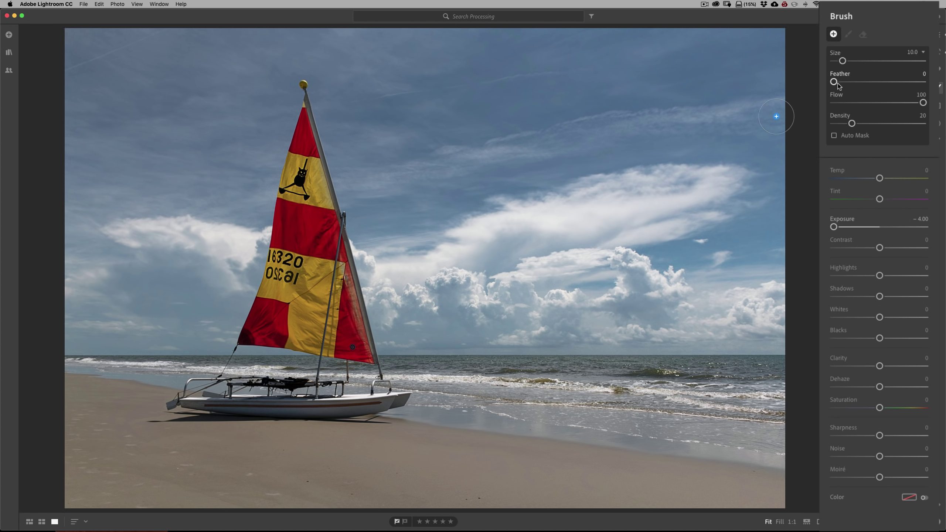
left_click_drag(834, 83, 911, 85)
left_click_drag(911, 83, 900, 84)
left_click_drag(852, 124, 923, 123)
double_click(834, 226)
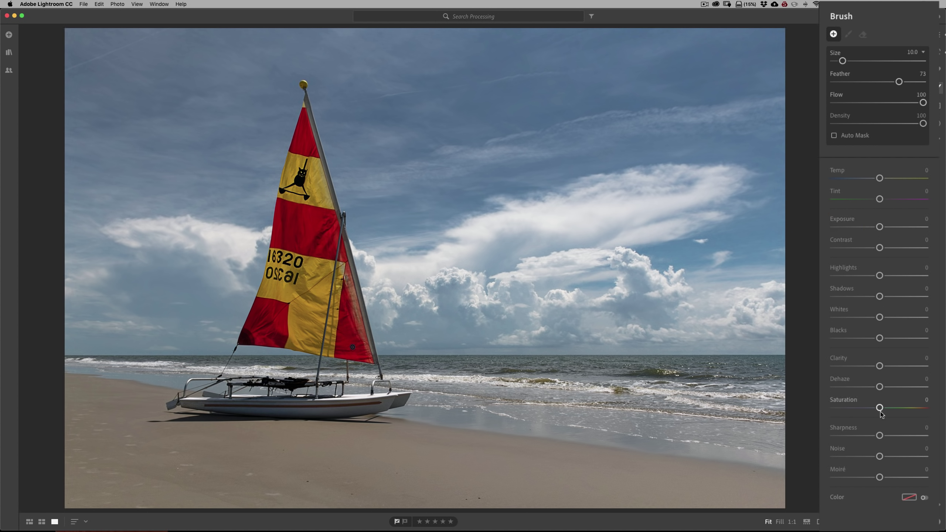
- Set saturation to +82 and the brush size to 5, and paint over the upper part of the sail
left_click_drag(880, 408, 919, 409)
key("bracketleft")
key("bracketleft")
key("bracketleft")
key("bracketleft")
key("bracketleft")
mouse_move(305, 145)
left_mouse_down()
mouse_move(303, 125)
mouse_move(321, 190)
mouse_move(314, 172)
mouse_move(308, 201)
left_mouse_up()
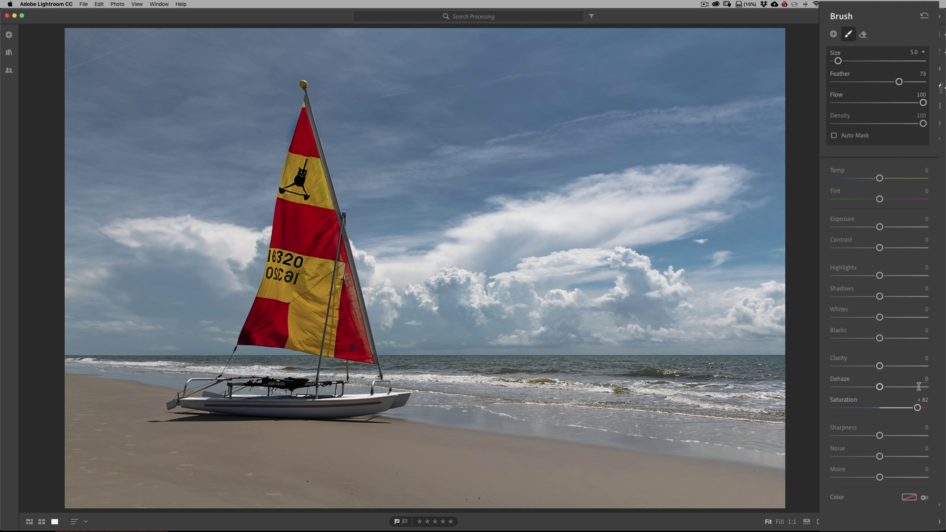
- Set saturation to +100 and exposure to −0.60, and continue painting down the sail along its outer edge
left_click_drag(918, 408, 937, 409)
left_click_drag(880, 227, 873, 228)
mouse_move(297, 162)
left_mouse_down()
mouse_move(281, 207)
mouse_move(294, 195)
mouse_move(333, 216)
mouse_move(327, 237)
mouse_move(303, 247)
mouse_move(285, 226)
mouse_move(325, 255)
mouse_move(339, 283)
mouse_move(287, 242)
left_mouse_up()
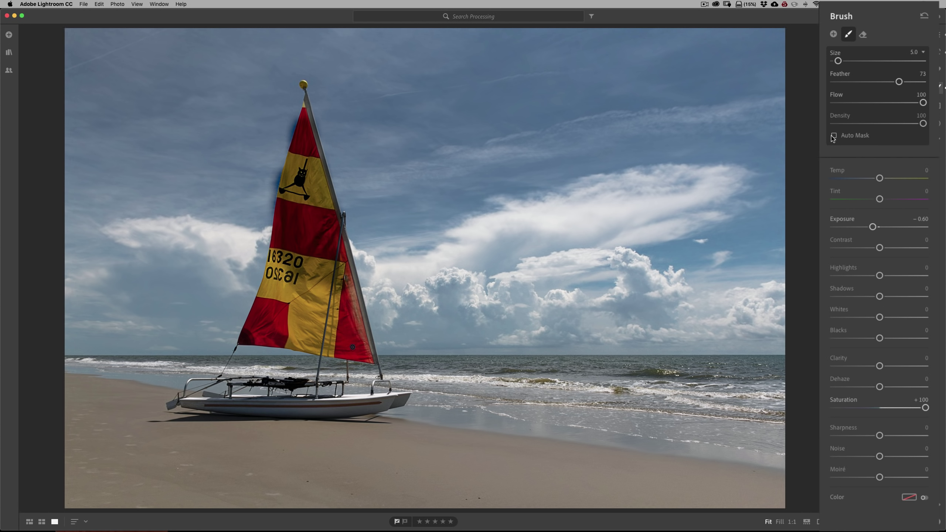
- Turn on Auto Mask and paint over the middle of the sail and down along the mast side
left_click(834, 136)
mouse_move(281, 257)
left_mouse_down()
mouse_move(259, 306)
mouse_move(275, 283)
mouse_move(279, 248)
mouse_move(309, 208)
left_mouse_up()
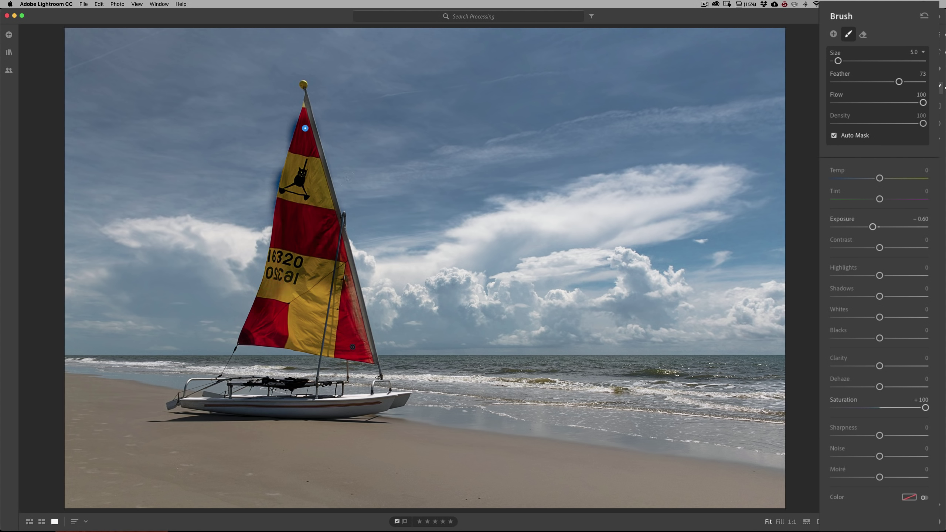
left_click_drag(326, 188, 367, 343)
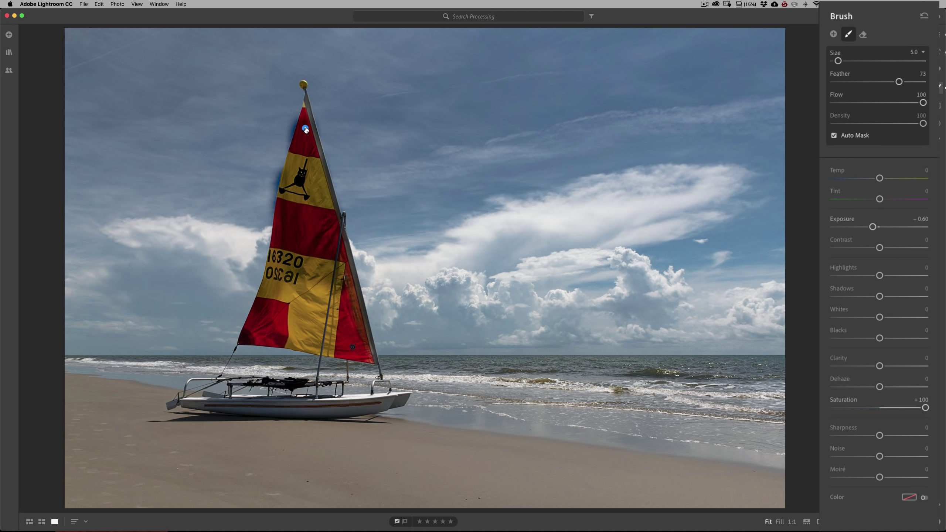
- Delete the sail's brush adjustment and repaint the upper sail with Auto Mask on and the brush at size 3
mouse_move(306, 130)
key("Escape")
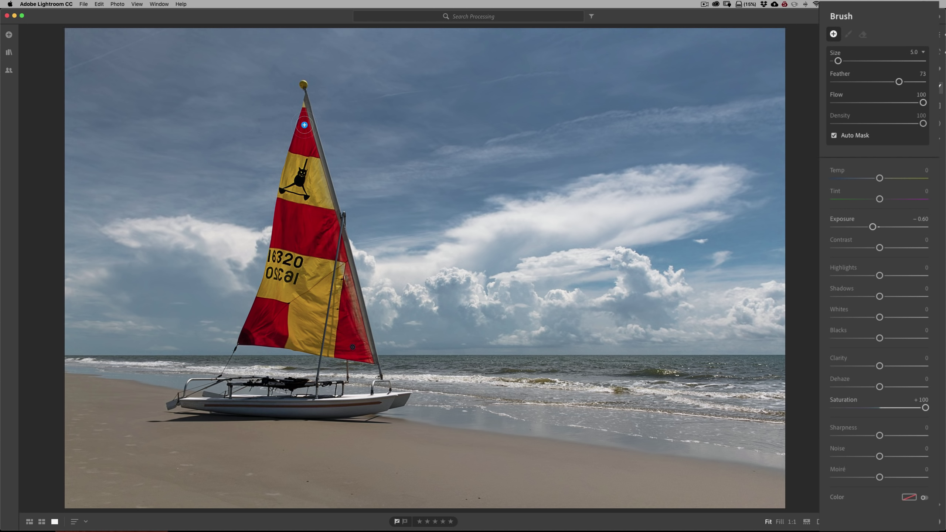
key("bracketleft")
key("bracketleft")
mouse_move(304, 123)
left_mouse_down()
mouse_move(280, 218)
mouse_move(280, 209)
left_mouse_up()
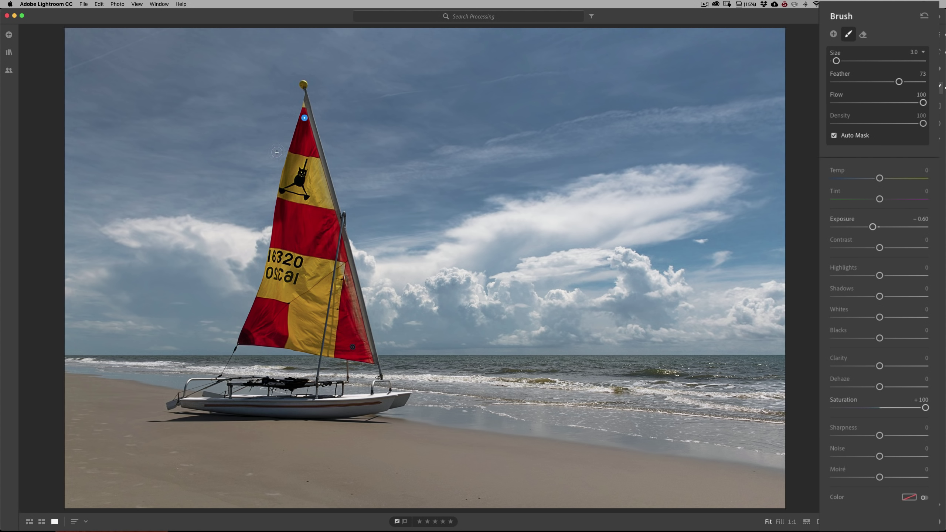
- Paint a stray dab in the sky beside the sail's upper edge and erase it, using the eraser at size 2
left_click_drag(290, 132, 285, 150)
left_click(864, 34)
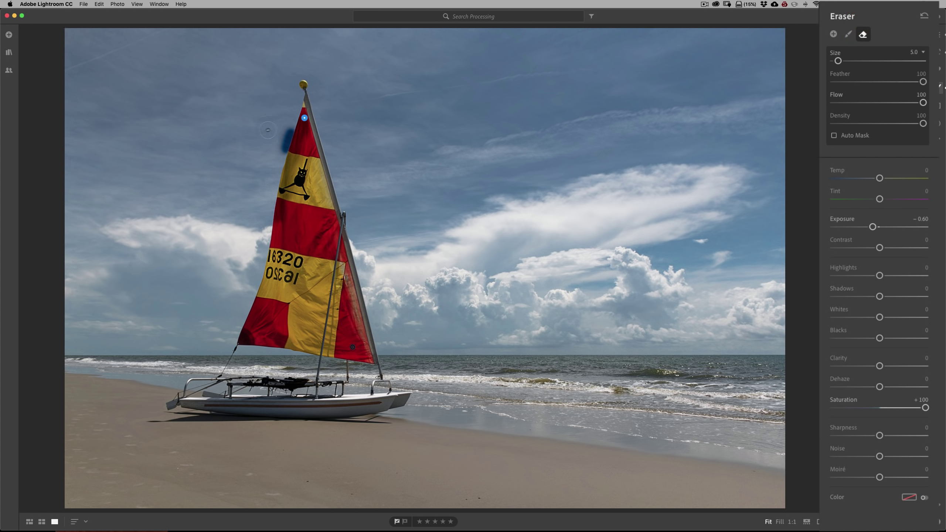
mouse_move(284, 141)
left_mouse_down()
mouse_move(288, 131)
mouse_move(287, 143)
left_mouse_up()
left_click(287, 147)
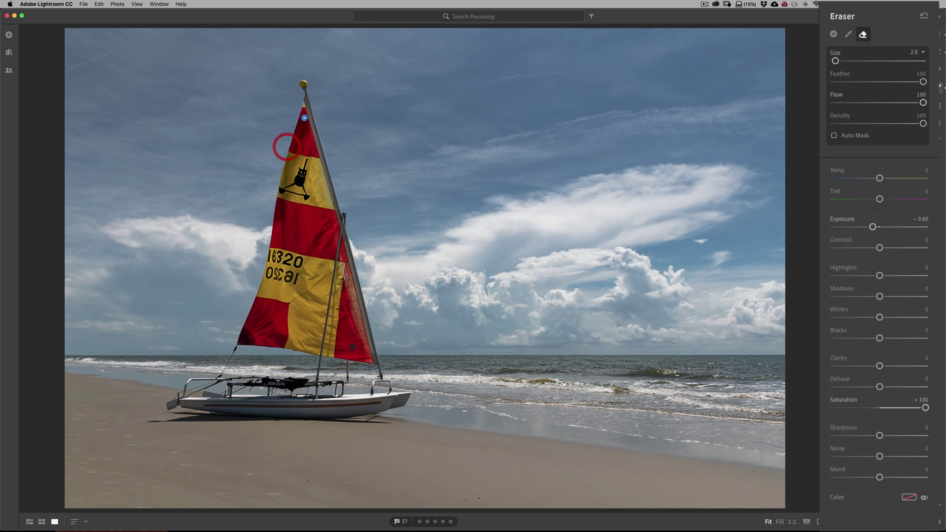
left_click(848, 34)
left_click(304, 118)
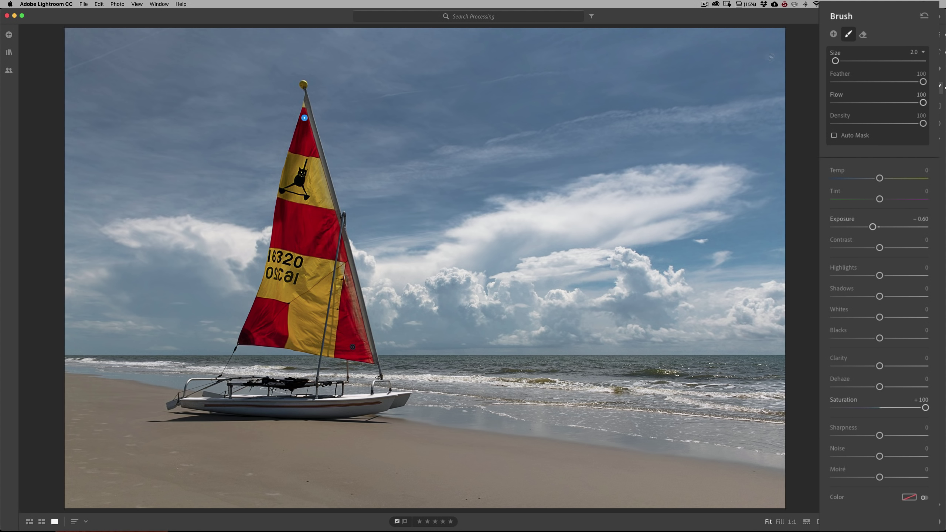
- Start a separate brush adjustment at size 6 and paint a small patch in the upper sky beyond the mast
left_click(833, 34)
key("bracketright")
key("bracketright")
key("bracketright")
key("bracketright")
mouse_move(461, 96)
left_mouse_down()
mouse_move(556, 95)
mouse_move(494, 103)
mouse_move(518, 100)
left_mouse_up()
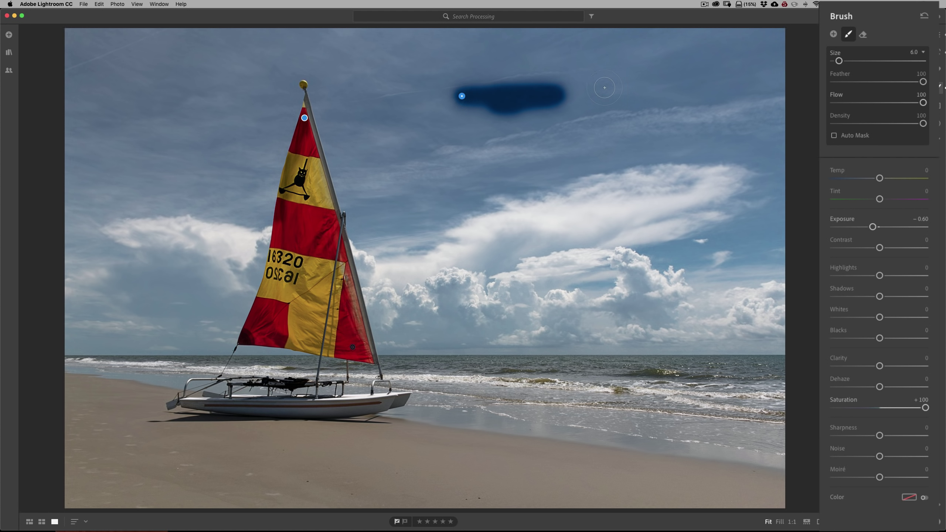
- Switch temporarily to the eraser at size 4 and erase the painted patch in the upper sky
key("bracketleft")
key("bracketleft")
key("bracketleft")
key("bracketleft")
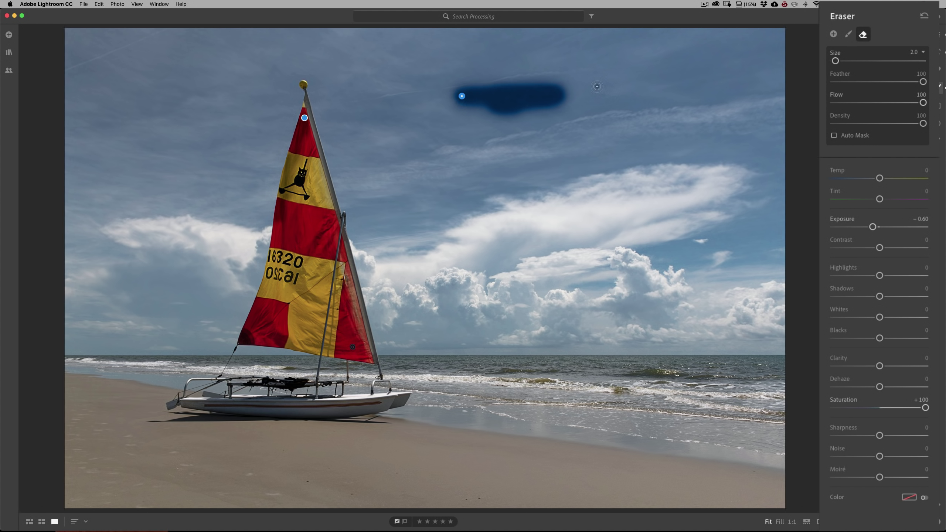
key("bracketright")
key("bracketright")
key("bracketright")
key("bracketright")
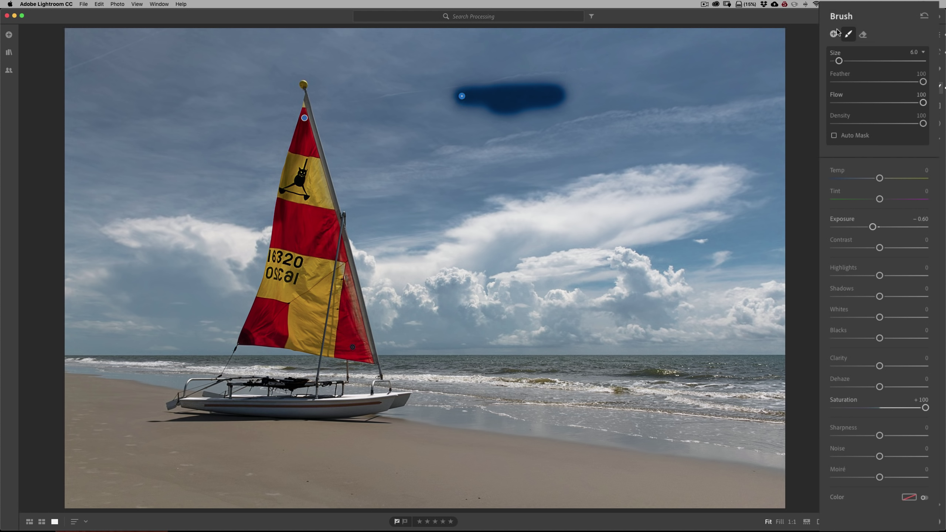
key("alt")
key("bracketright")
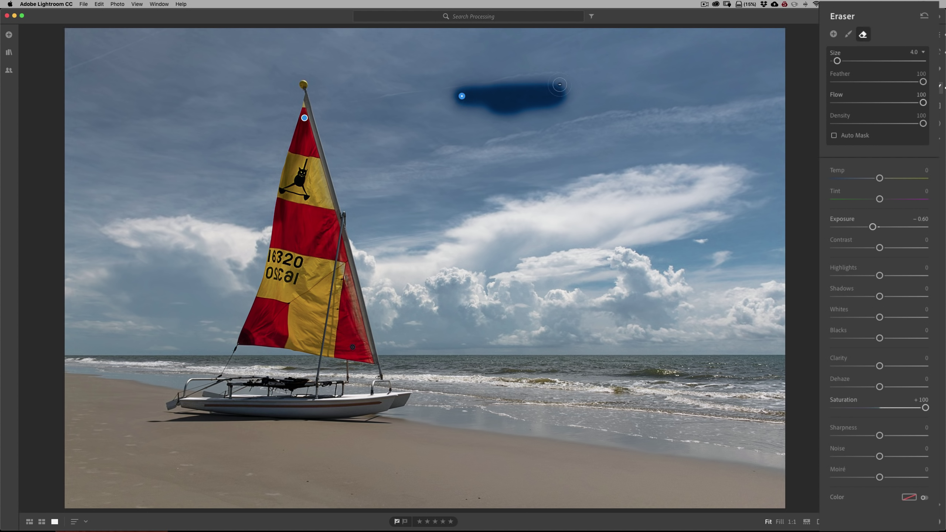
mouse_move(562, 85)
left_mouse_down()
mouse_move(438, 95)
mouse_move(588, 95)
mouse_move(547, 93)
mouse_move(485, 111)
mouse_move(513, 108)
mouse_move(490, 105)
left_mouse_up()
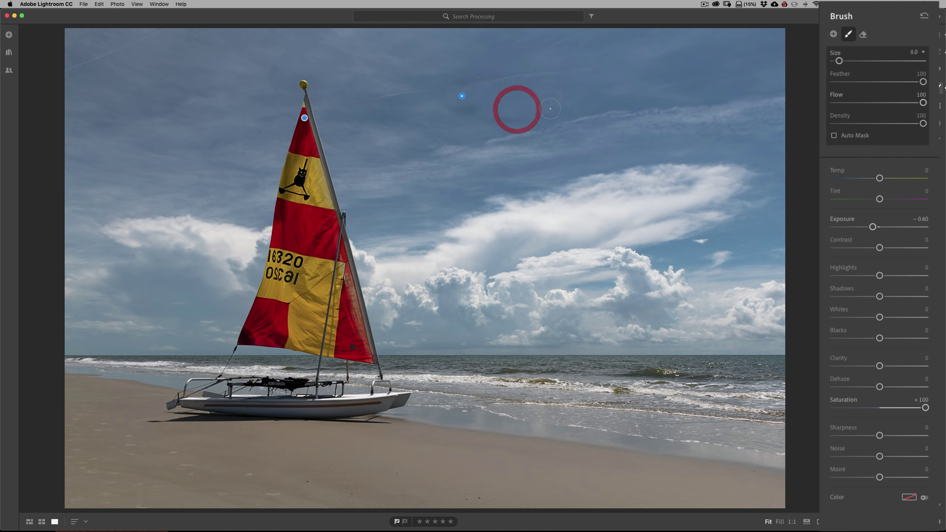
- Alternate between the eraser and the brush, and remove the second brush adjustment from the upper sky
key("alt")
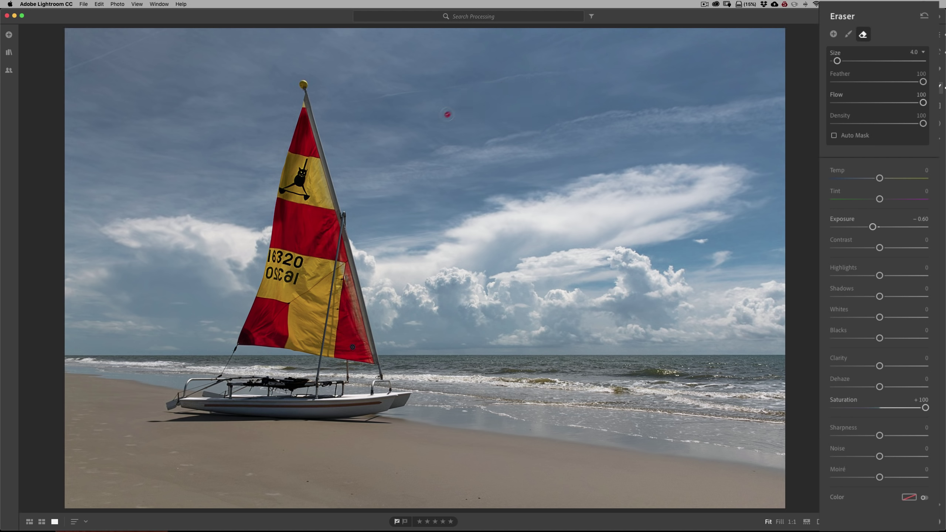
key("b")
left_click(863, 34)
key("b")
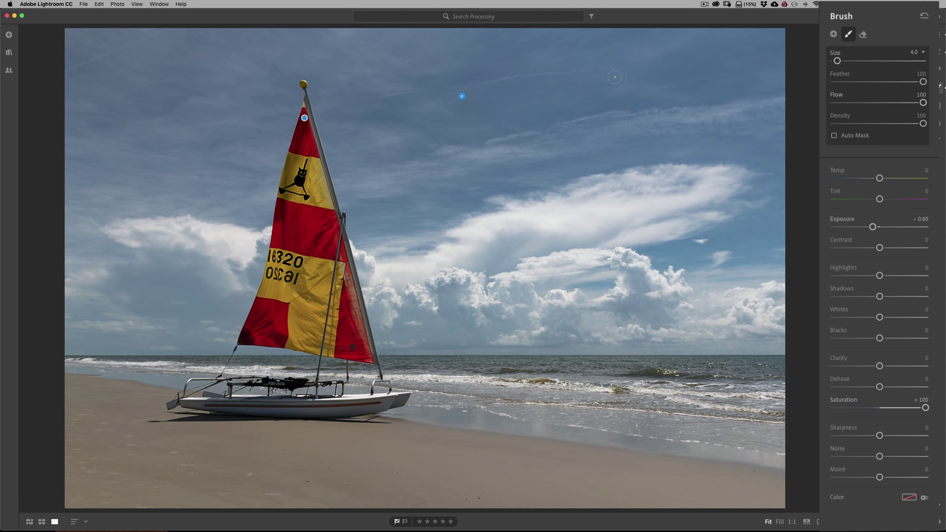
left_click(863, 34)
left_click(848, 34)
left_click(461, 96)
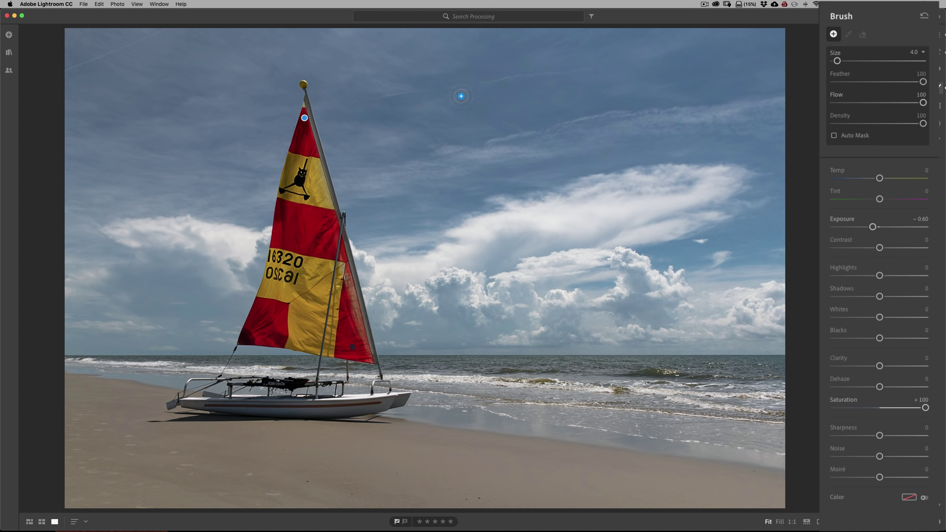
- Prepare a new brush adjustment with a red color tint, size 7, Saturation reset and Exposure −1.76
left_click(304, 118)
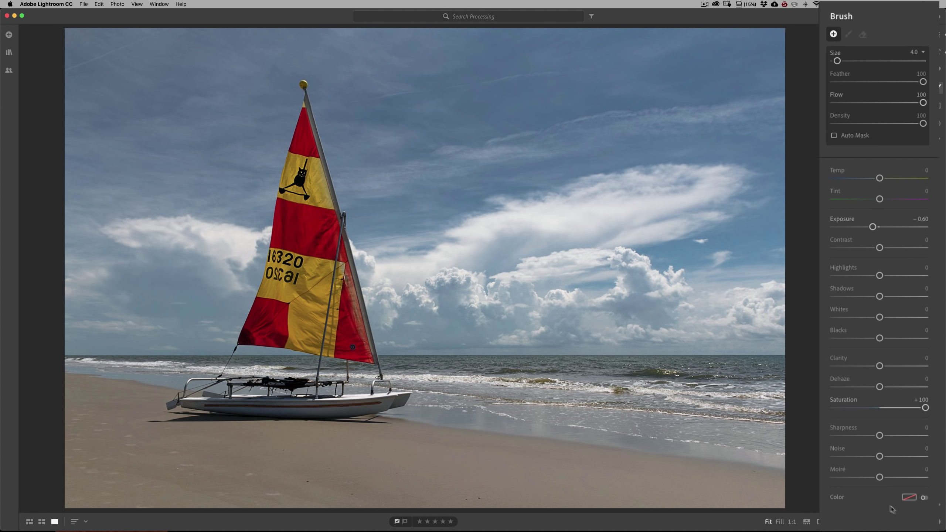
left_click(908, 497)
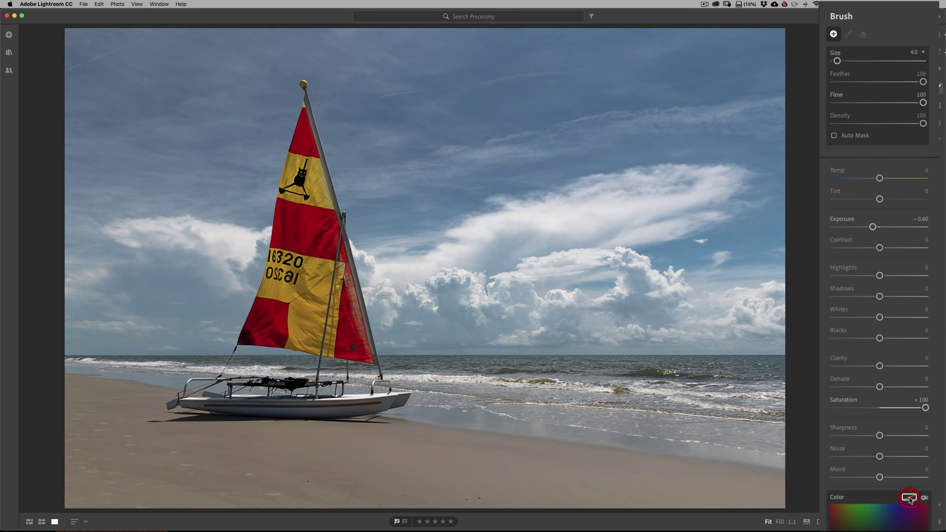
left_click(832, 508)
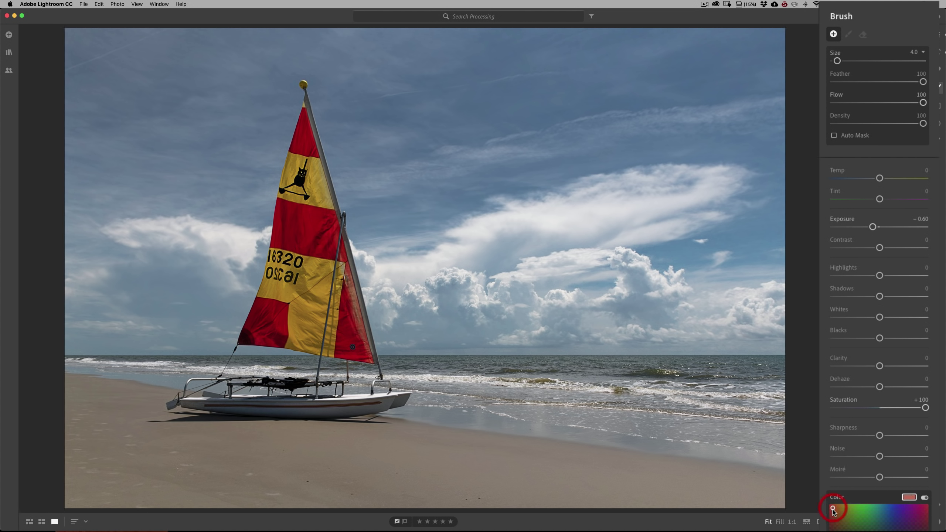
left_click(831, 506)
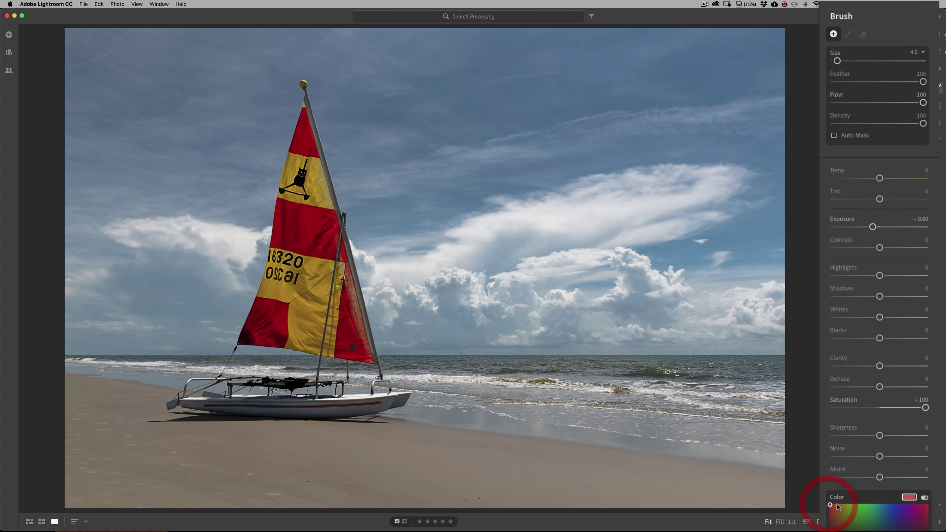
key("bracketright")
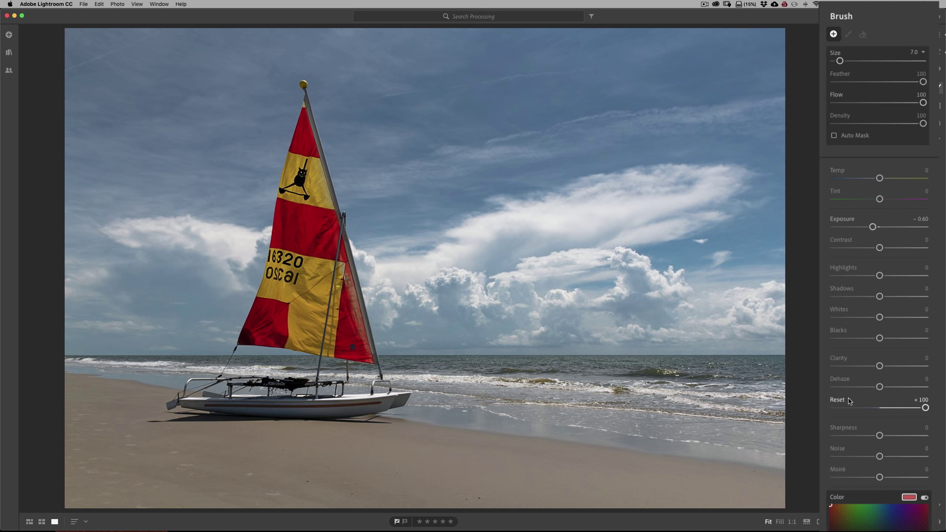
left_click(835, 401)
left_click_drag(873, 226, 860, 227)
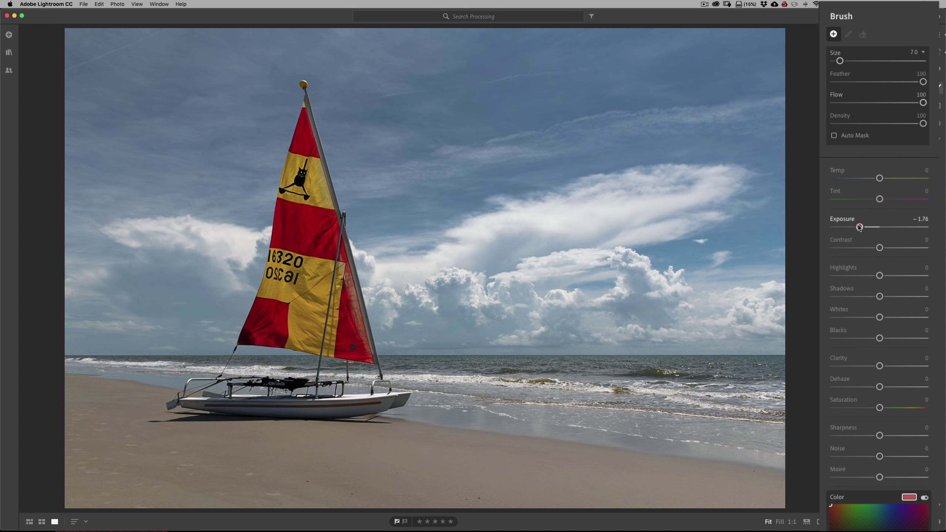
- Paint a tinted horizontal stroke across the upper sky, set Exposure to −0.44, and add a short stroke over the large white cloud
mouse_move(404, 106)
left_mouse_down()
mouse_move(662, 100)
mouse_move(393, 109)
mouse_move(670, 105)
left_mouse_up()
left_click_drag(860, 227, 872, 228)
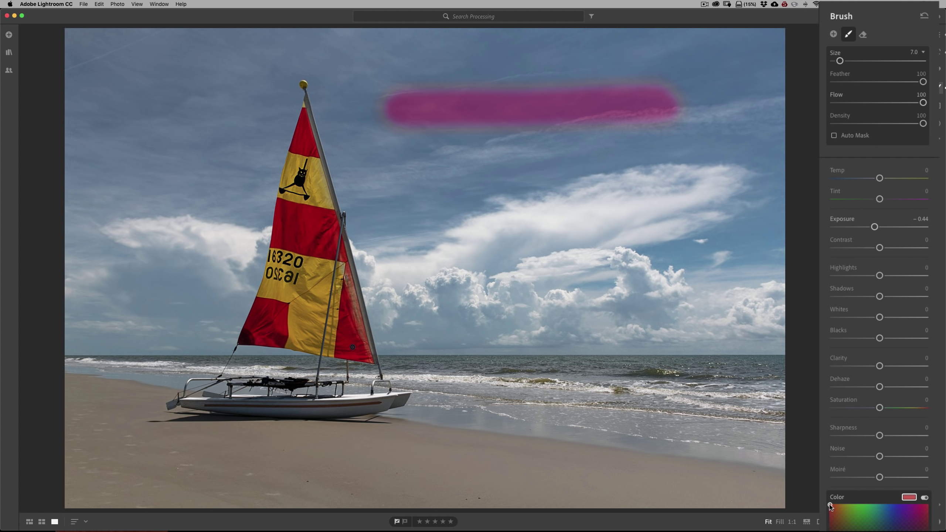
mouse_move(586, 214)
left_mouse_down()
mouse_move(510, 223)
mouse_move(595, 212)
left_mouse_up()
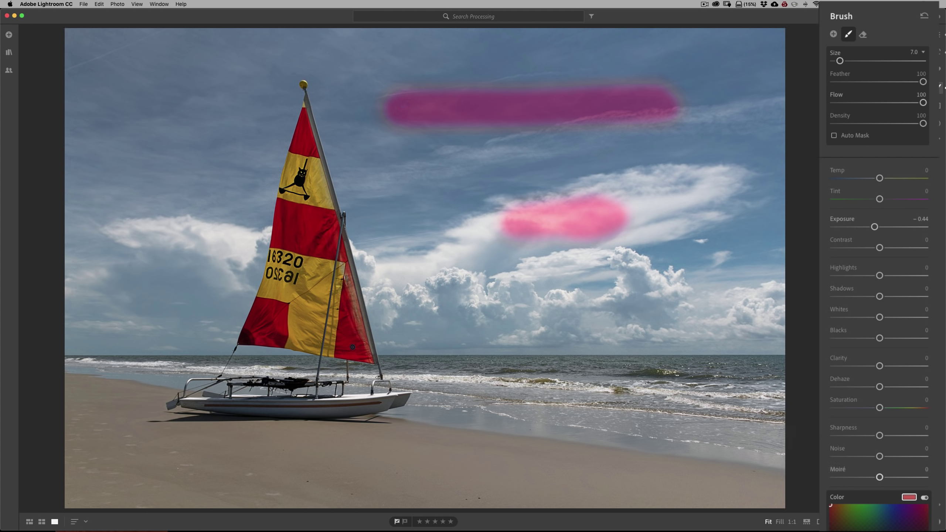
- Turn off the color tint on the sky strokes, and delete that brush adjustment
left_click(907, 497)
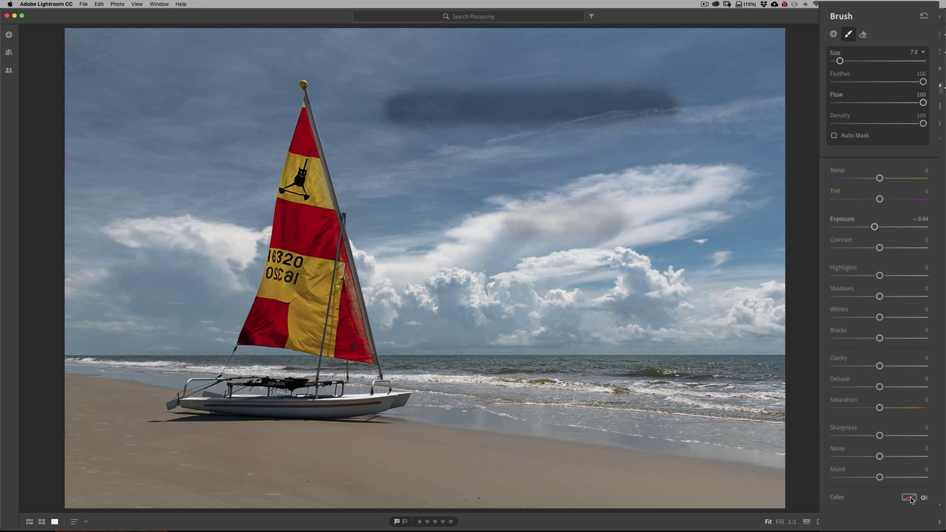
left_click(924, 498)
left_click(924, 498)
left_click(908, 498)
left_click(909, 498)
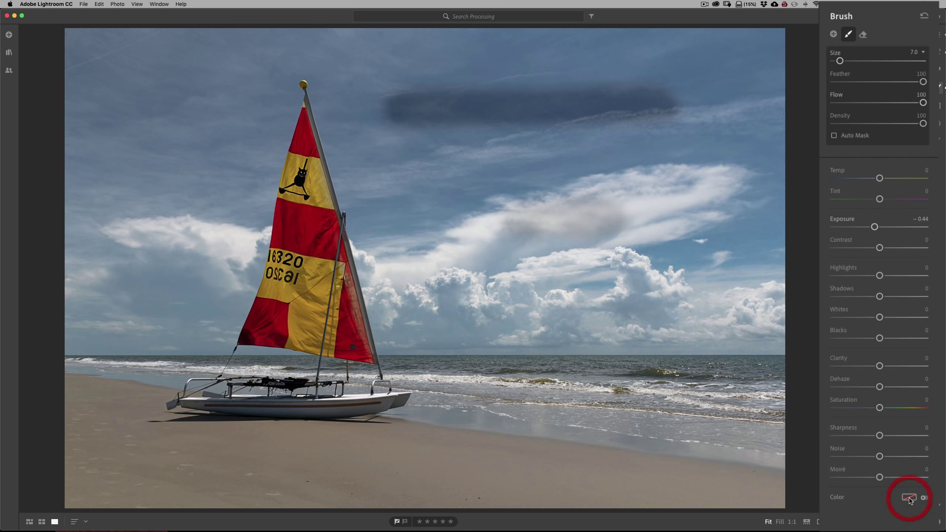
left_click(405, 105)
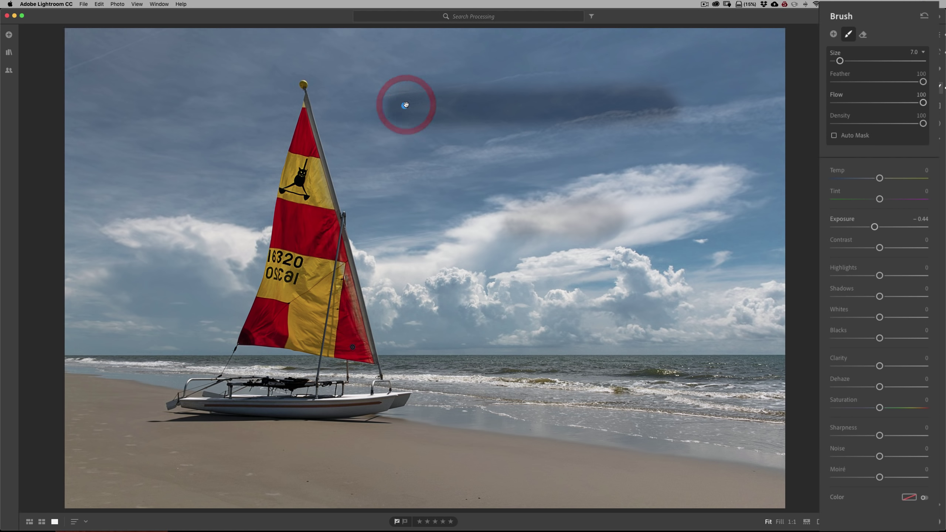
key("Delete")
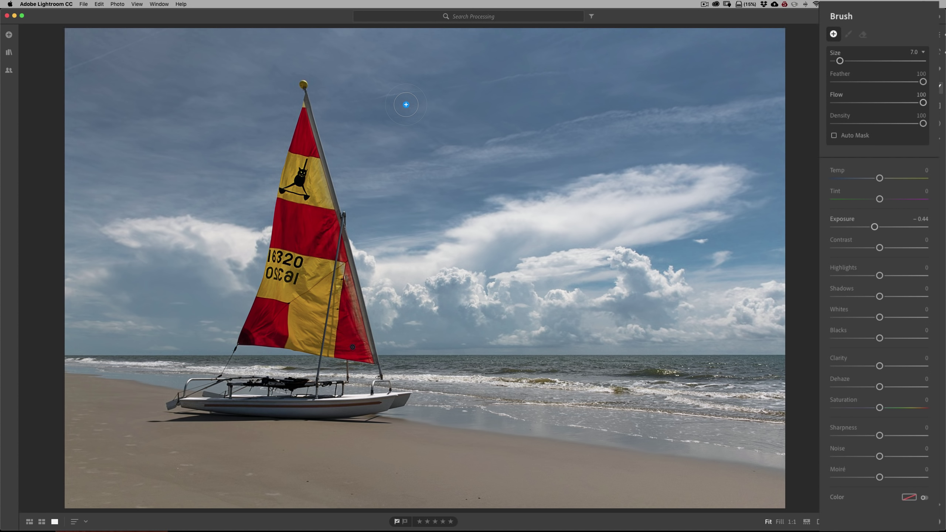
- Paint a straight horizontal stroke across the upper sky with Exposure −3.52 and Feather 0, and delete it
left_click_drag(874, 227, 839, 226)
left_click_drag(923, 82, 834, 82)
left_click(375, 83)
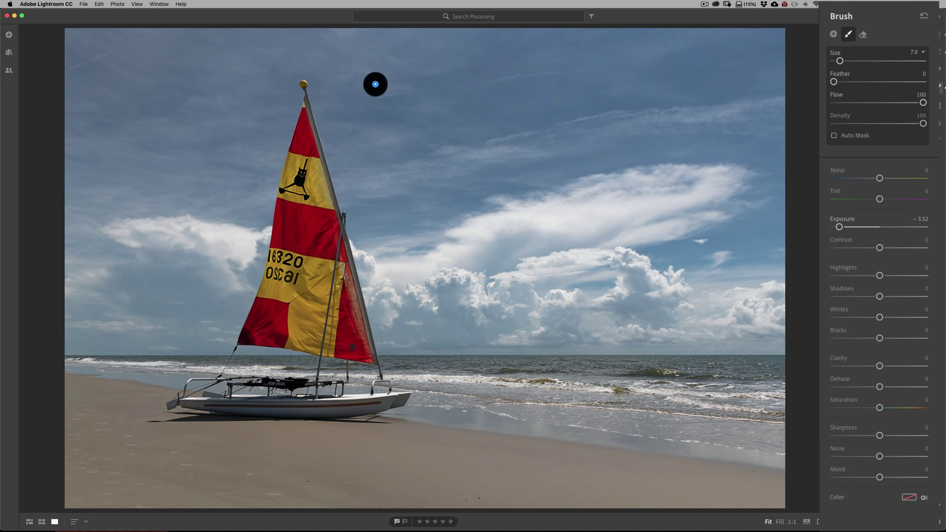
left_click(721, 83, "shift")
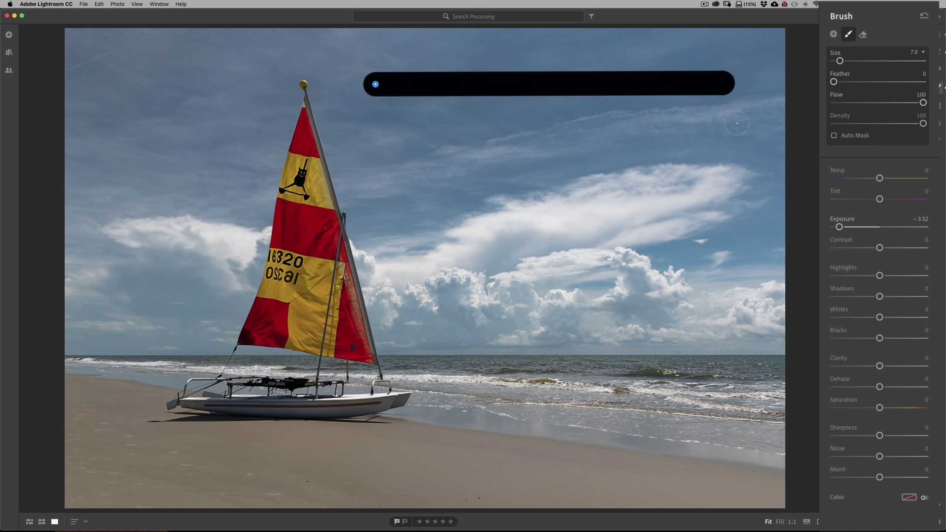
key("Delete")
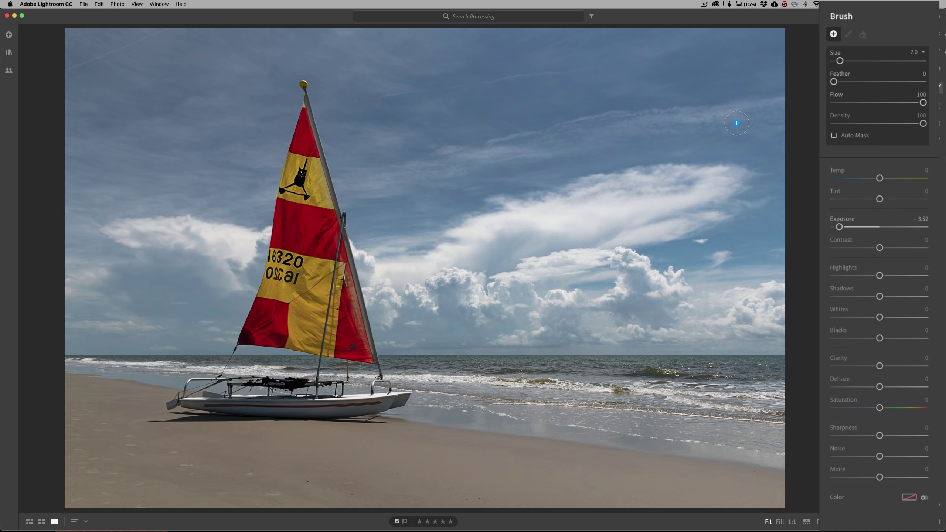
- Prepare a new brush adjustment with Exposure reset, Temp +14, Tint −8, size 18 and Feather 100
left_click(846, 229)
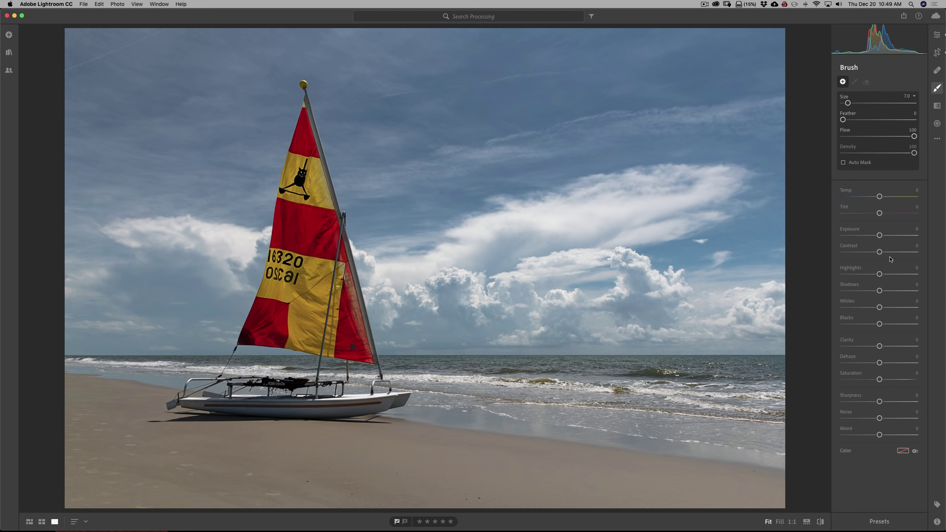
left_click_drag(880, 197, 885, 197)
left_click_drag(880, 213, 876, 213)
key("bracketright")
left_click_drag(843, 120, 915, 121)
- Paint the warming adjustment over the whole sand beach, enable Auto Mask, and close the Brush tool
left_click_drag(748, 488, 155, 478)
left_click(854, 82)
left_click(842, 162)
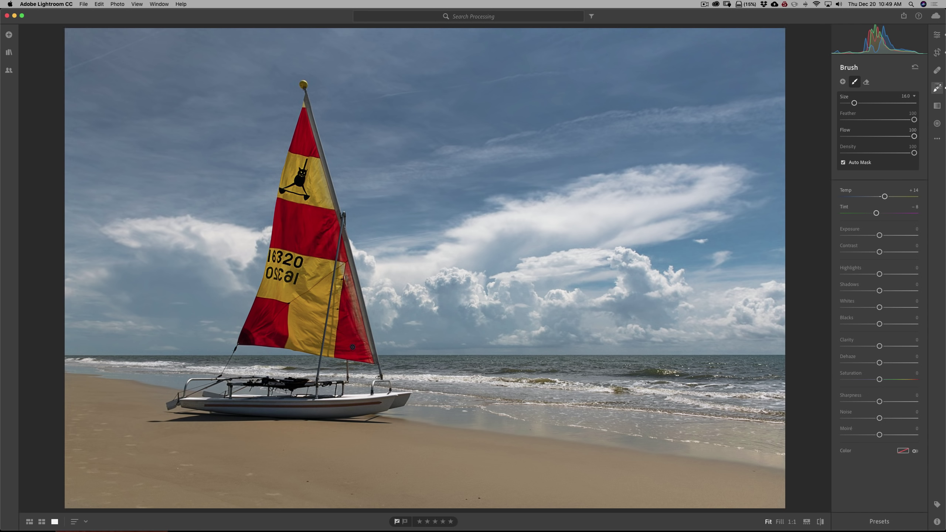
left_click(937, 88)
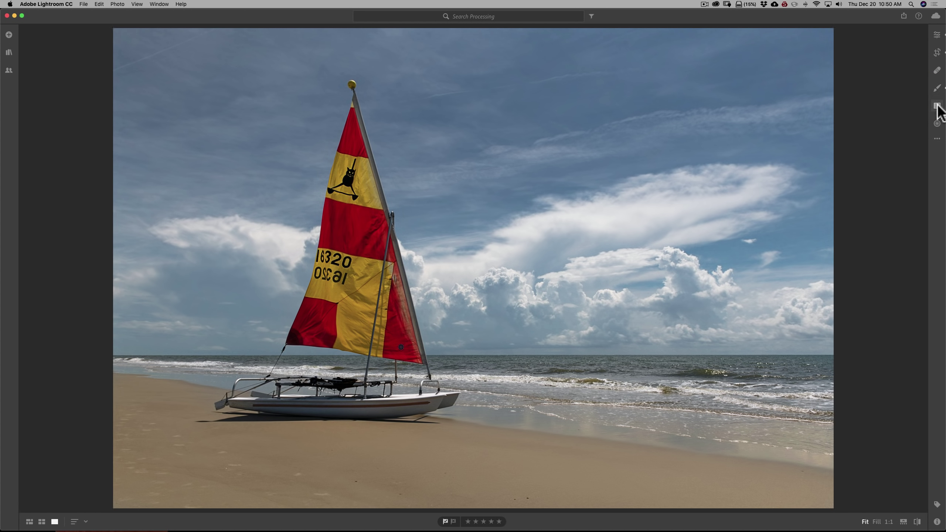
- Start a Linear Gradient with Temp and Tint reset and Exposure set to −2.48
left_click(937, 107)
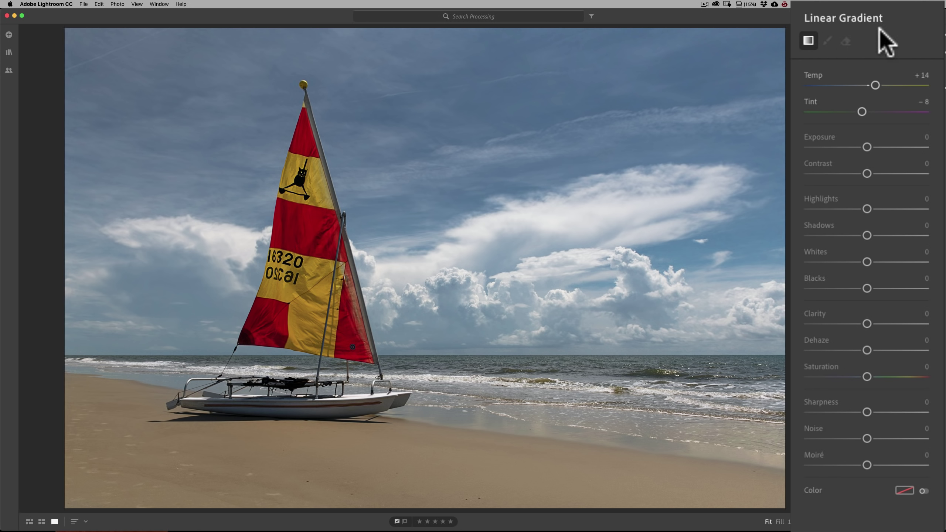
left_click(812, 76)
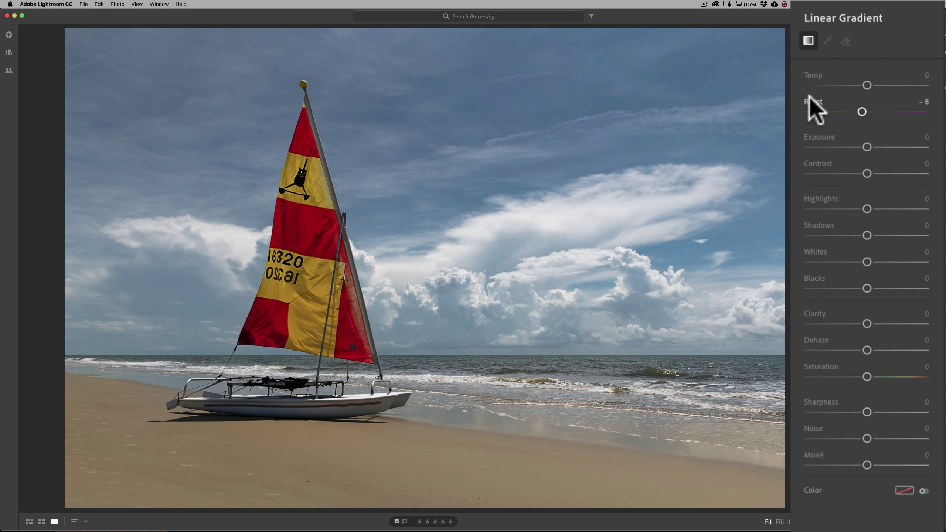
left_click(810, 101)
left_click_drag(866, 147, 830, 148)
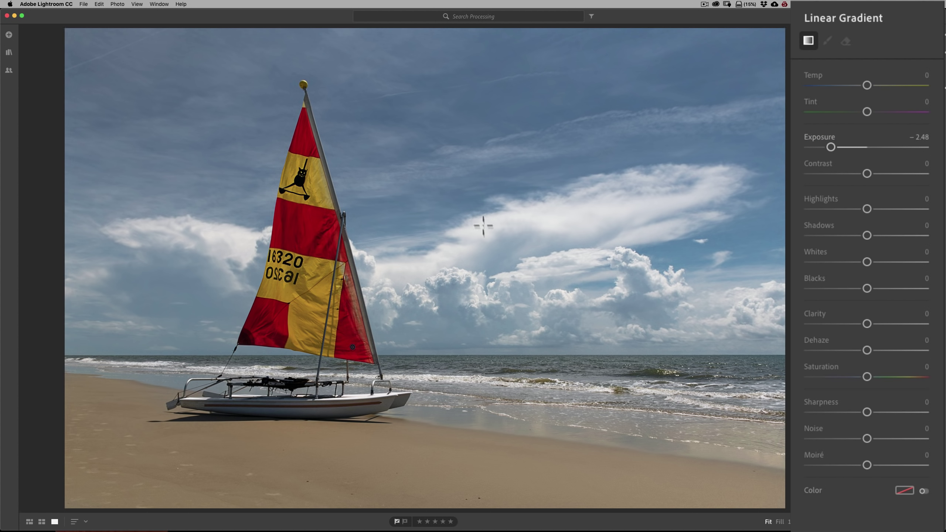
- Draw a linear gradient downward over the sky, from near the sail's tip to the lower clouds
left_click(416, 135)
left_click_drag(416, 135, 416, 291)
left_click(417, 220)
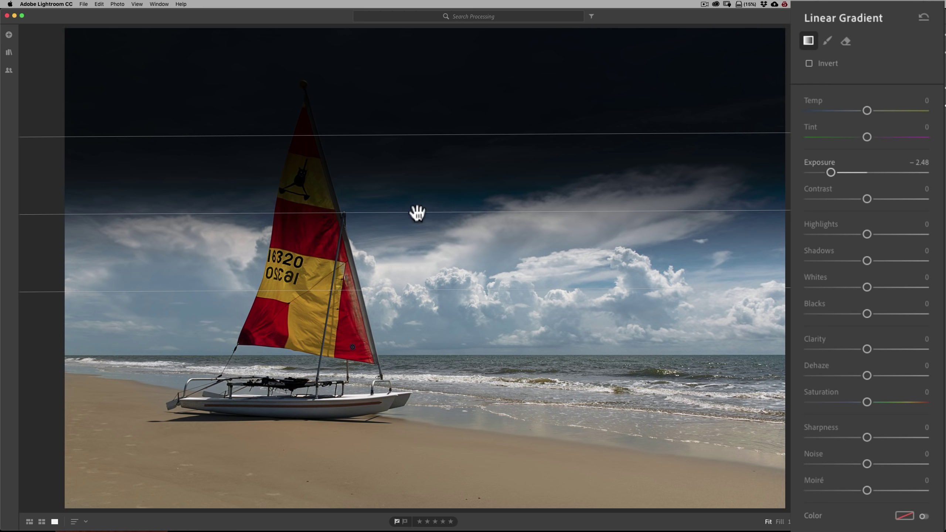
- Move the sky gradient slightly upward, tilt it a little, and tighten its transition from both outer edges
left_click_drag(416, 212, 415, 191)
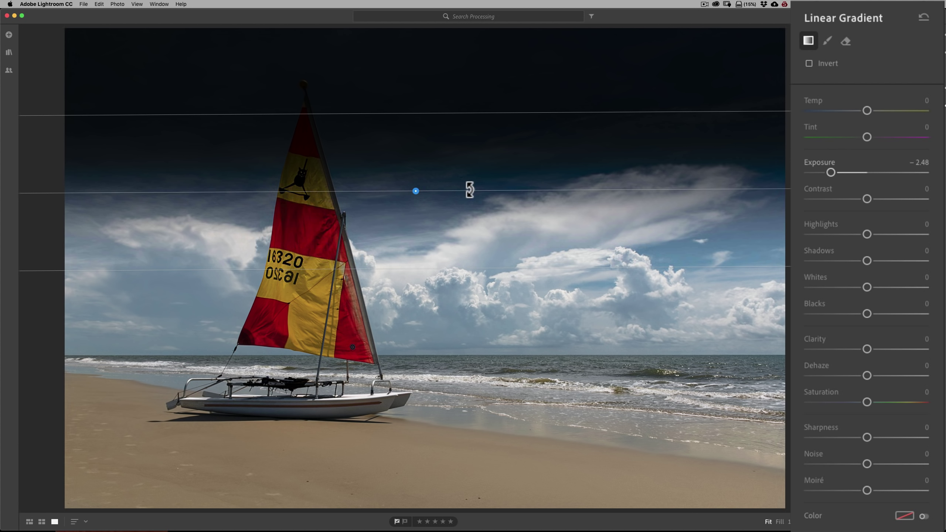
left_click_drag(470, 190, 475, 188)
left_click_drag(432, 113, 433, 126)
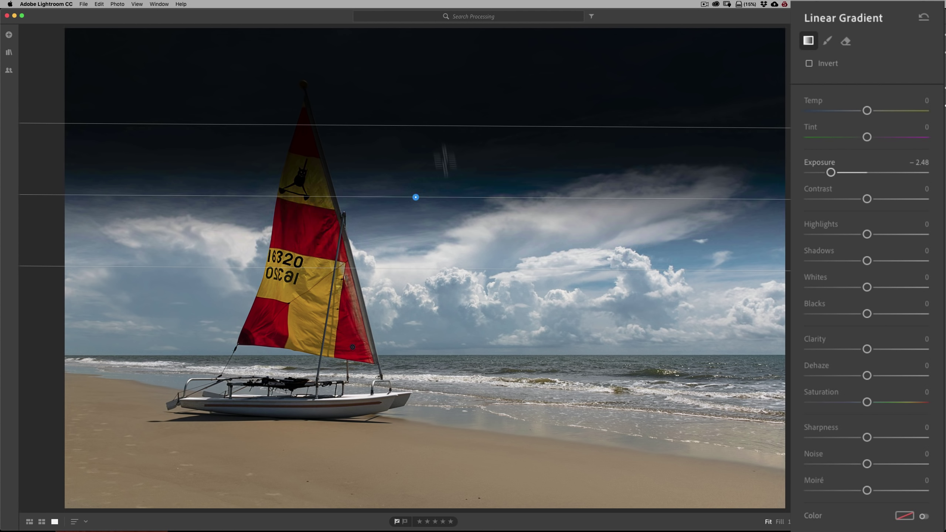
mouse_move(431, 265)
left_mouse_down()
mouse_move(429, 249)
mouse_move(430, 262)
left_mouse_up()
left_click(430, 262)
- Toggle the mask overlay and gradient guides to inspect the affected sky area, and delete the gradient
mouse_move(415, 193)
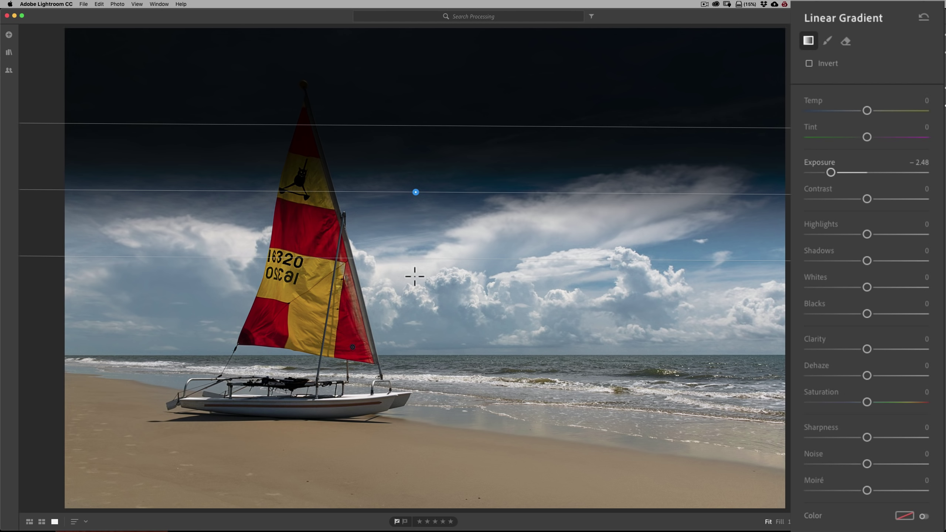
key("o")
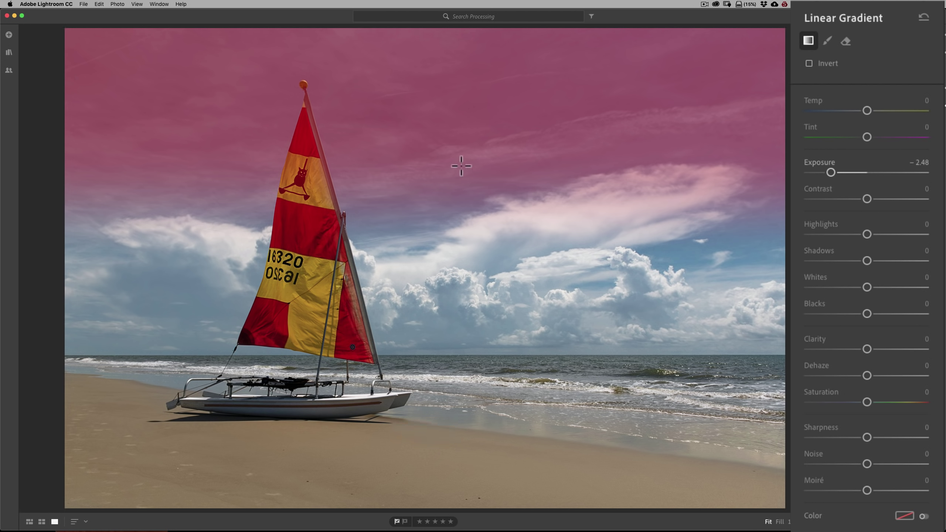
key("h")
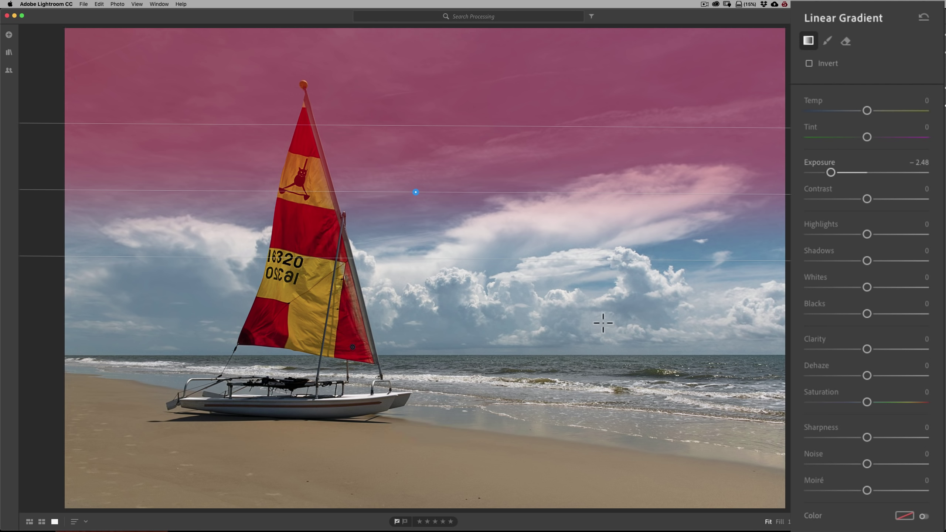
key("h")
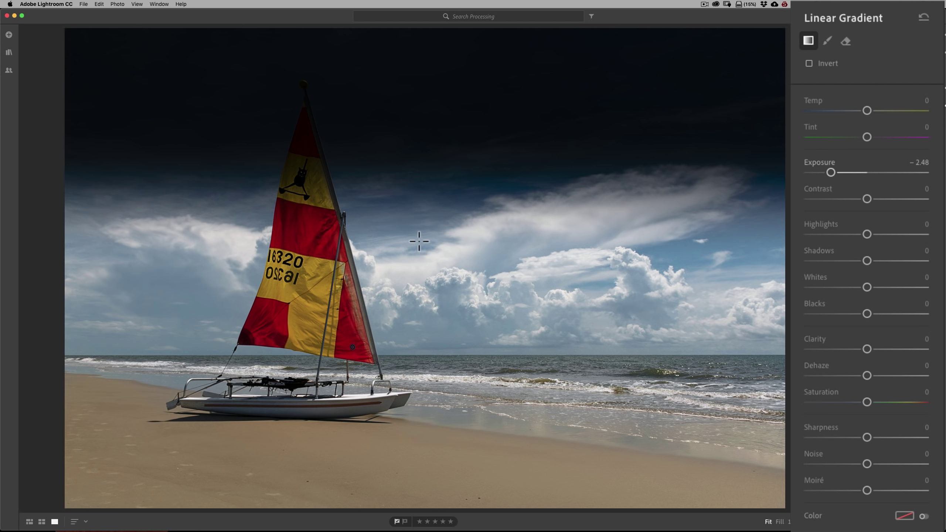
key("h")
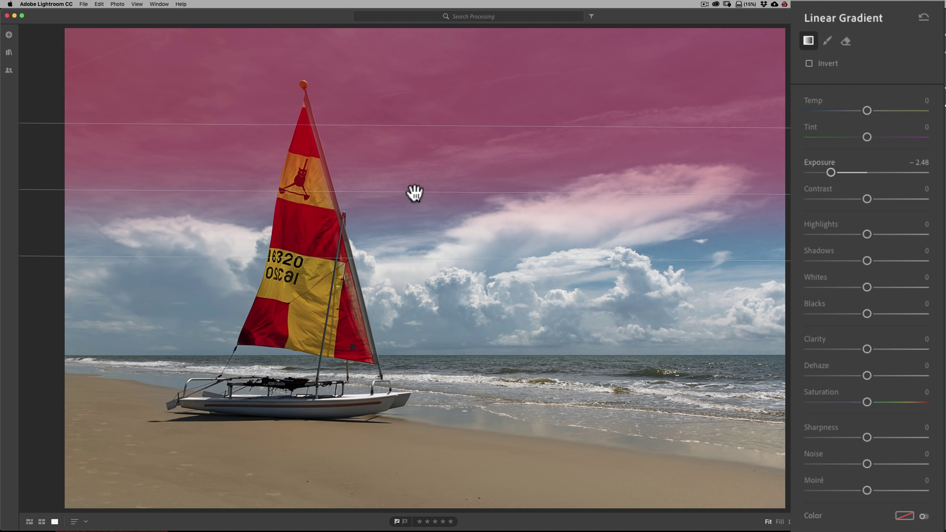
key("Delete")
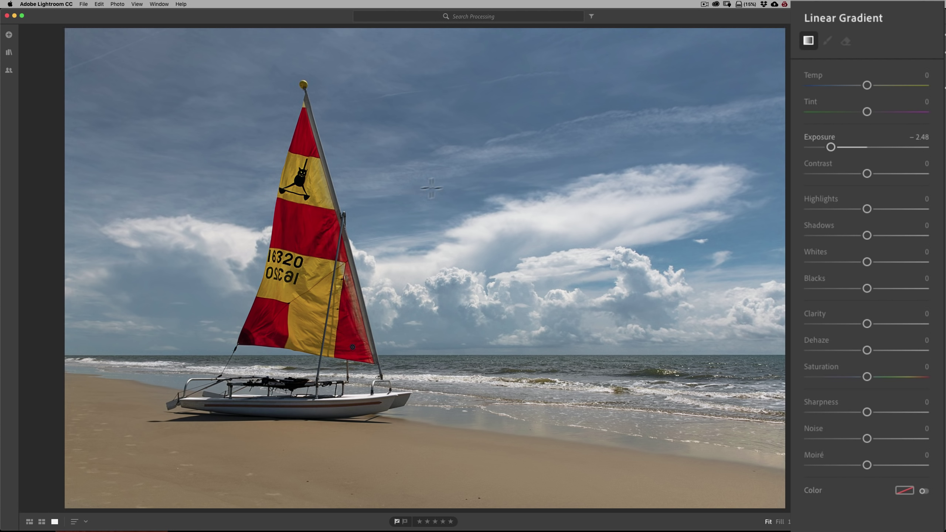
- Draw a diagonal linear gradient from the upper-right sky toward the photo's center, and delete it
left_click_drag(453, 92, 466, 185)
left_click_drag(689, 114, 465, 297)
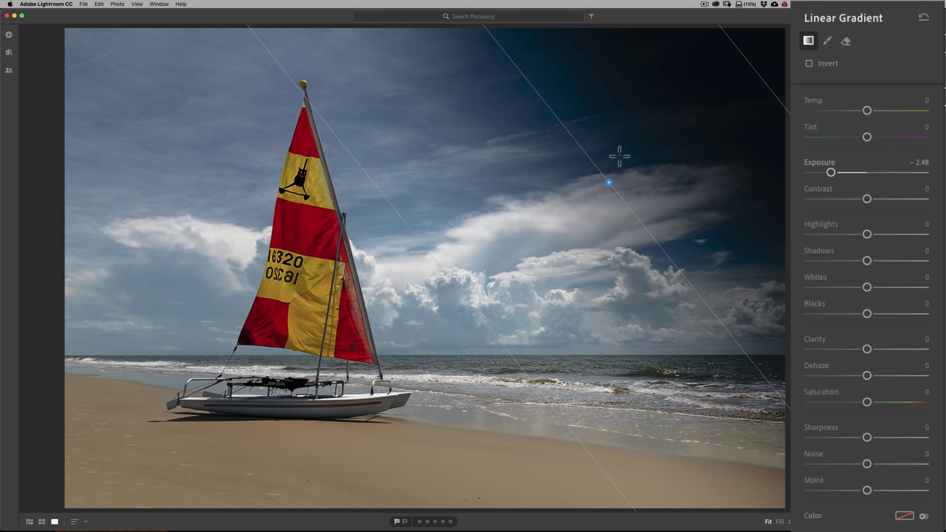
key("Delete")
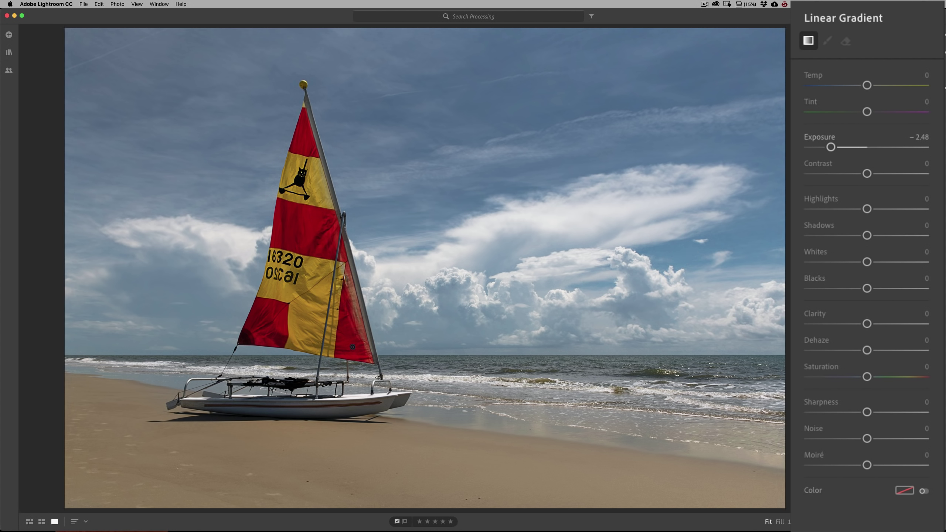
- Check the Edit settings, and draw a very short diagonal linear gradient outward past the photo's upper-left corner to cover the entire image
key("e")
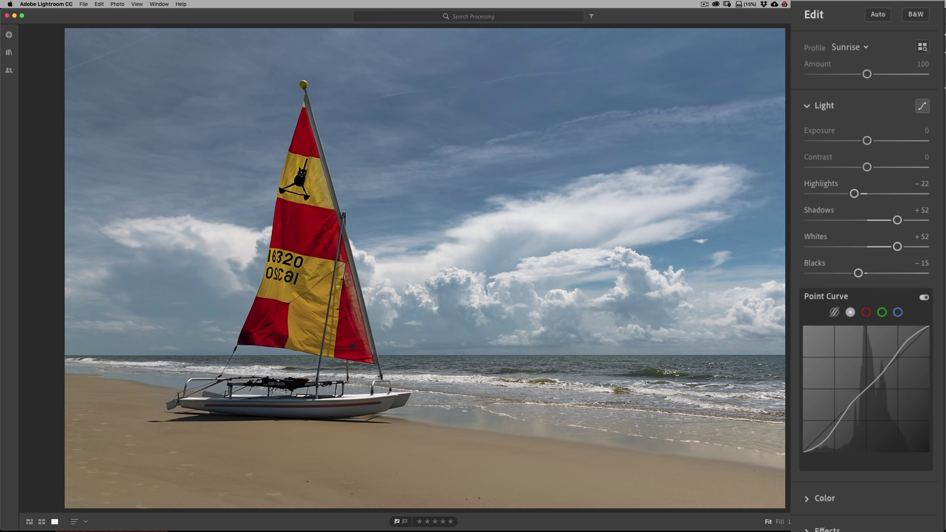
key("e")
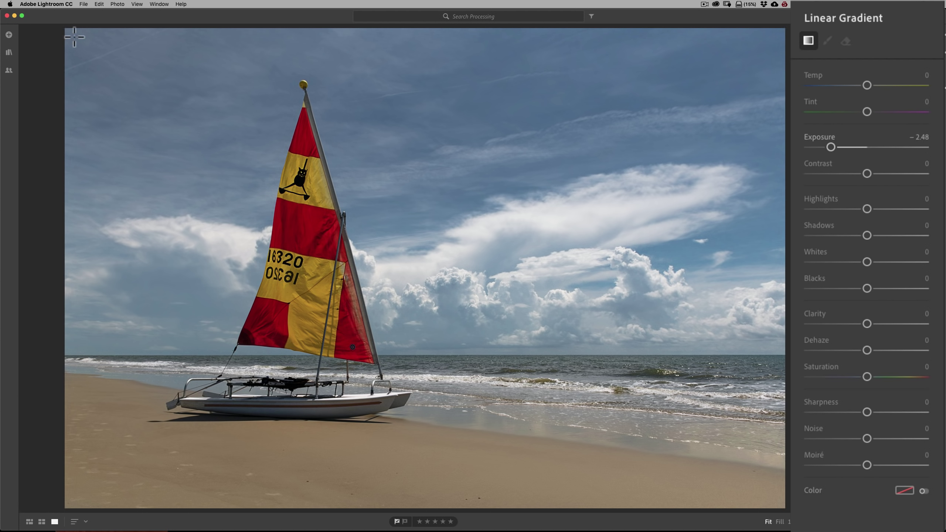
left_click_drag(73, 37, 50, 19)
left_click_drag(77, 40, 51, 17)
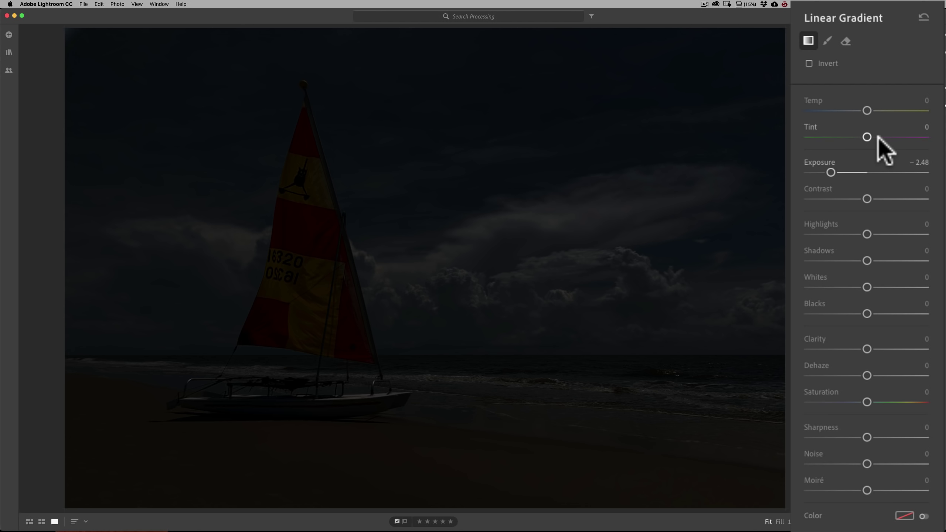
- Delete the whole-image gradient, draw a level linear gradient from the upper sky down to the horizon, and nudge its upper edge slightly down
key("Delete")
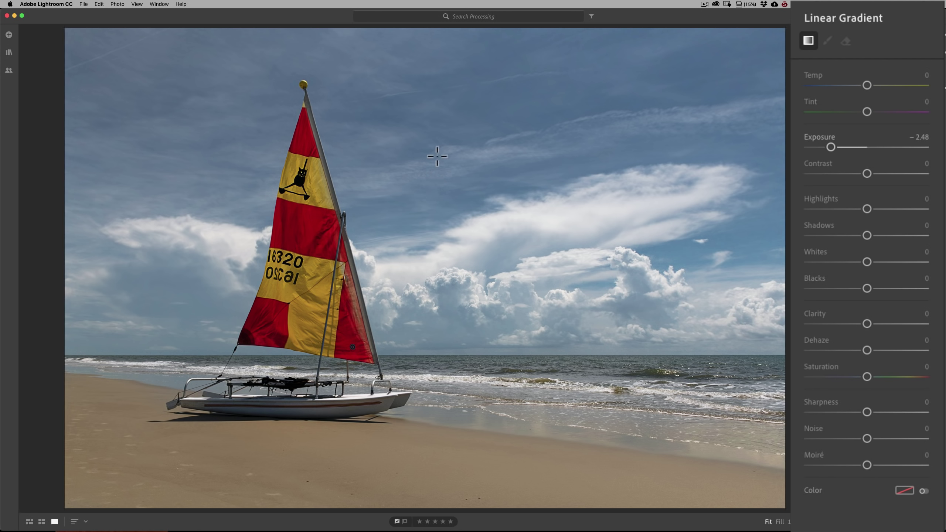
left_click_drag(437, 155, 437, 250)
left_click_drag(375, 277, 513, 220)
left_click(445, 174)
left_click_drag(444, 174, 449, 352)
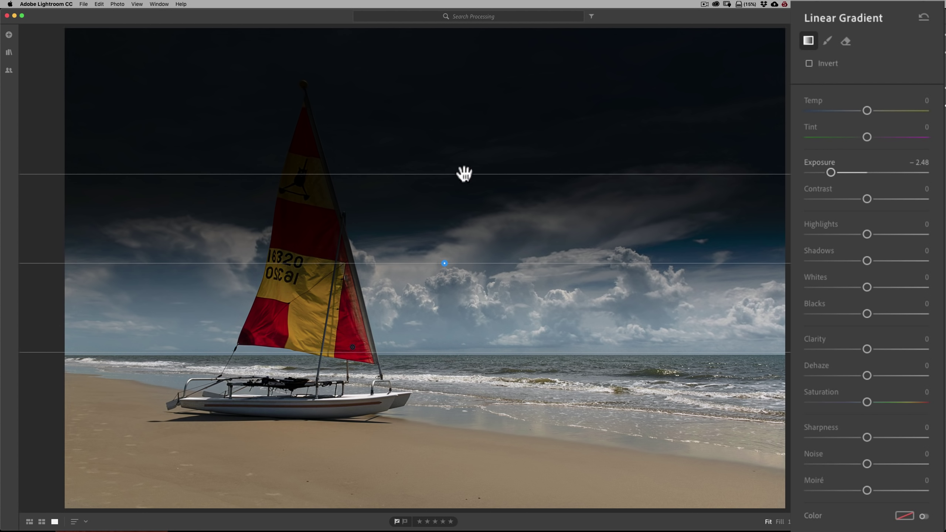
left_click_drag(464, 174, 465, 175)
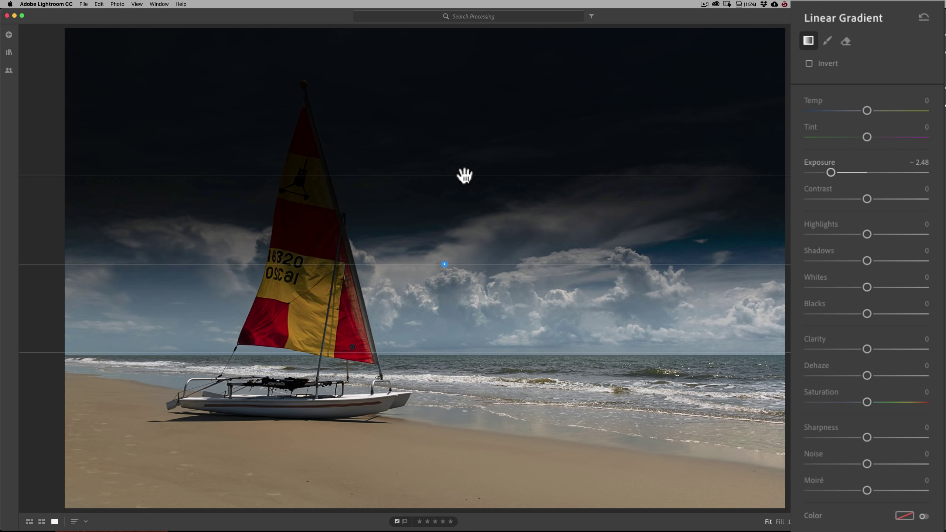
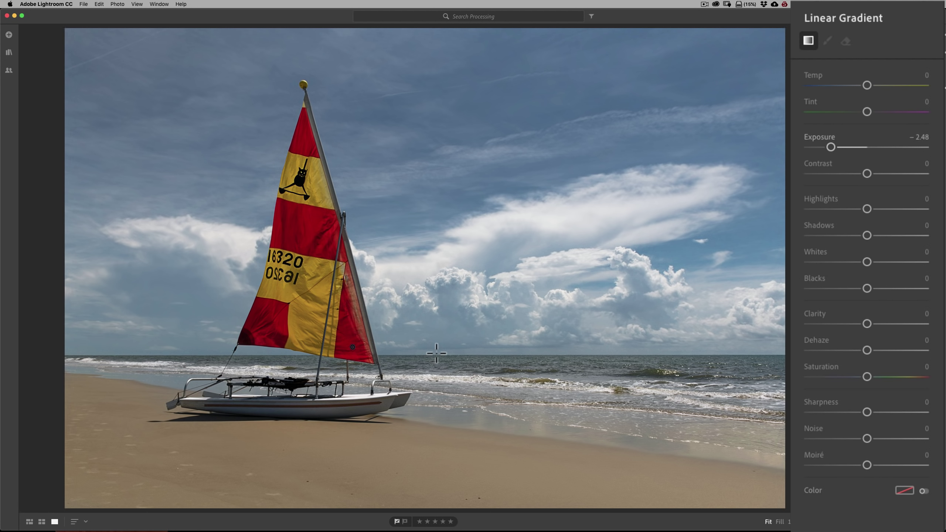
- Draw a gradient from the horizon down over the beach and undo it; draw a level one outward from its center in the sky and delete it
left_click_drag(436, 356, 439, 450)
key("super+z")
left_click_drag(428, 153, 427, 239)
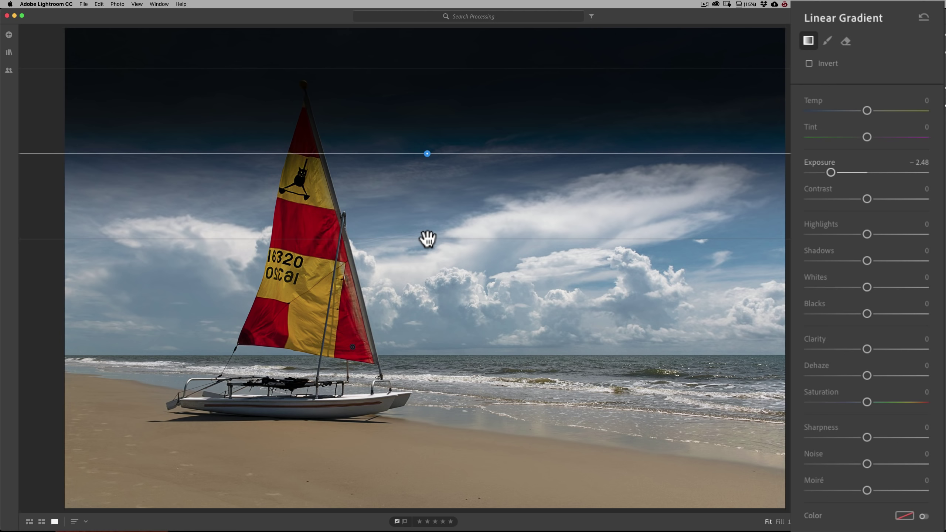
key("Delete")
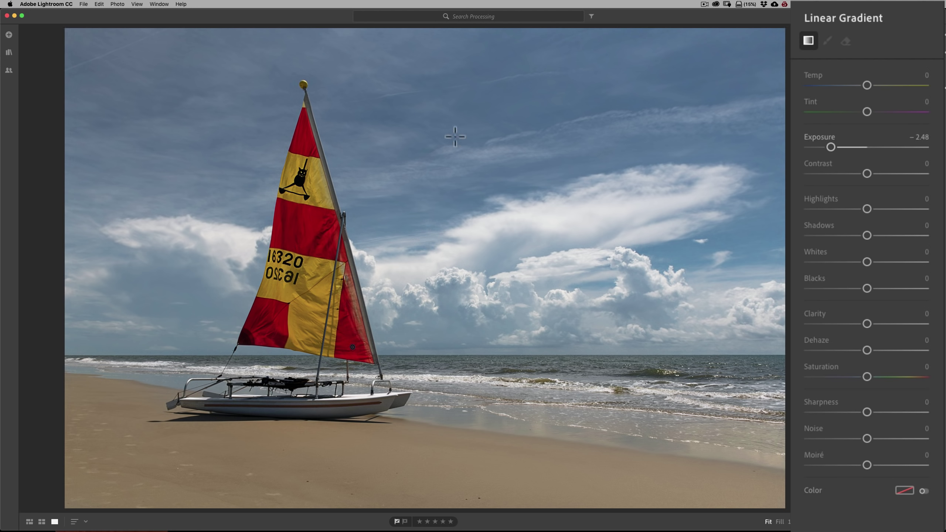
- Draw a short diagonal gradient in the sky and a level one centered on the horizon that darkens the beach, deleting each one
mouse_move(444, 141)
left_mouse_down()
mouse_move(443, 169)
mouse_move(428, 188)
mouse_move(462, 194)
mouse_move(447, 205)
mouse_move(416, 184)
left_mouse_up()
key("Delete")
left_click_drag(456, 353, 456, 306)
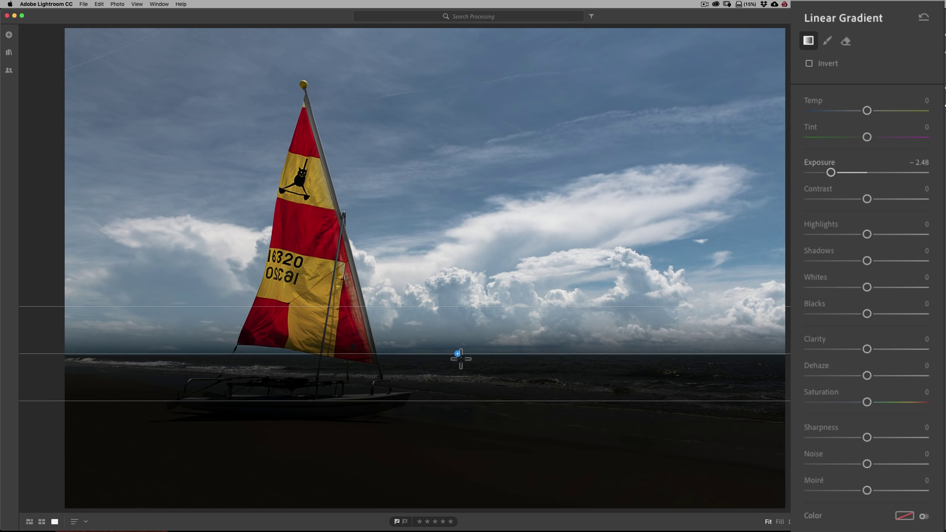
key("Delete")
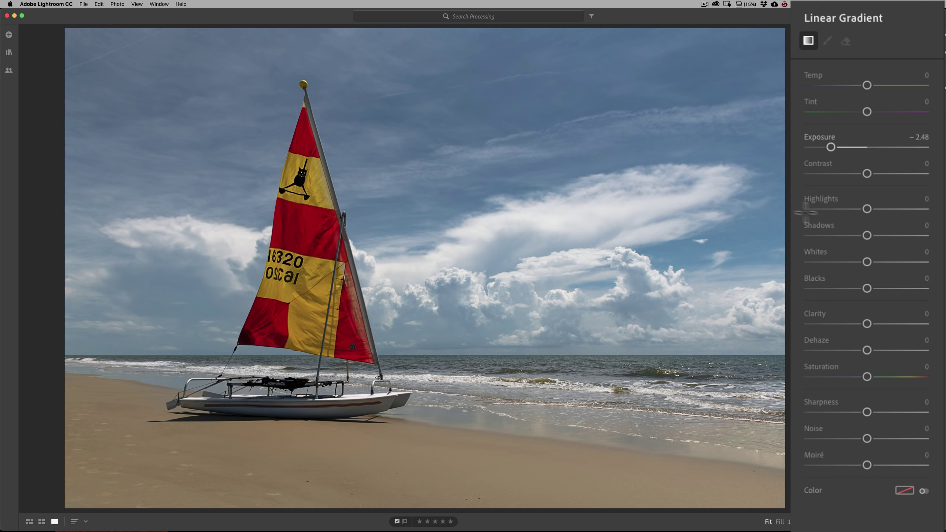
- Choose a purple color tint for the Linear Gradient and draw a slightly tilted gradient from the mid-sky down to near the horizon
left_click(904, 491)
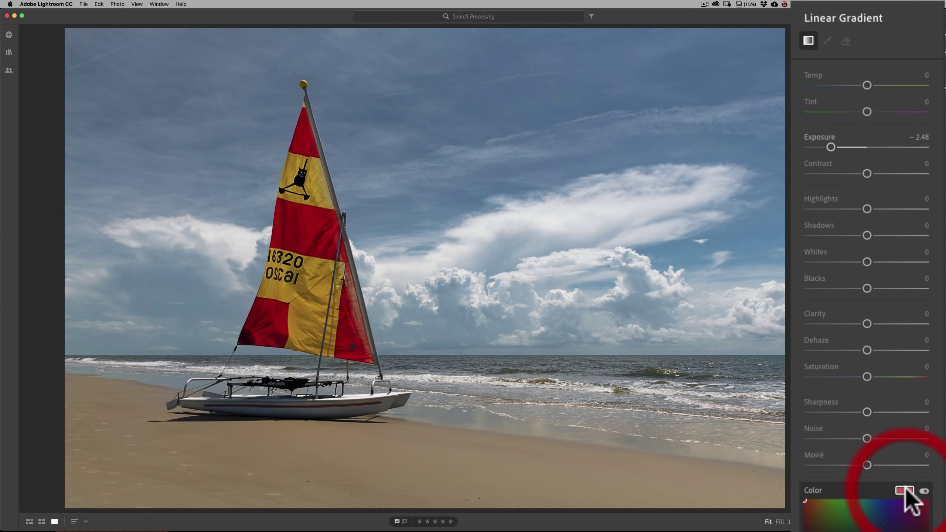
left_click(893, 509)
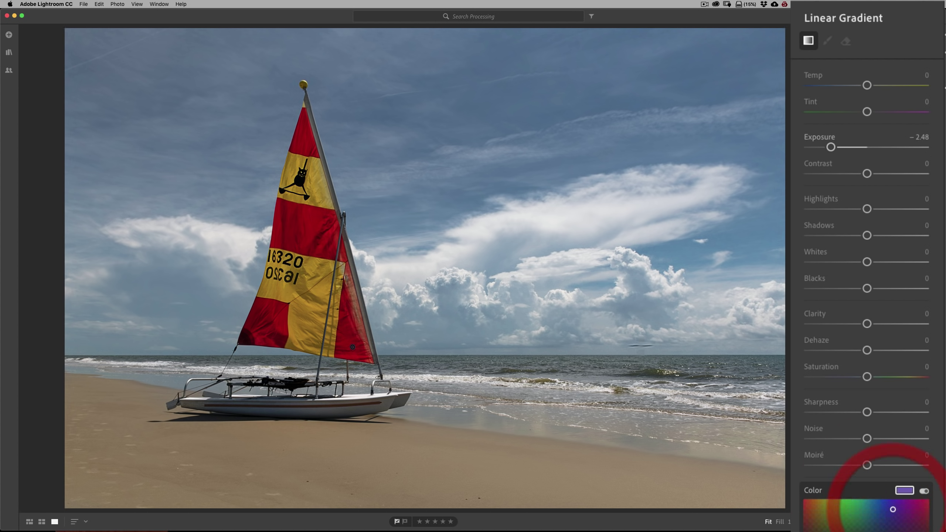
left_click_drag(478, 241, 488, 341)
- Reset the purple gradient's exposure to 0, raise its contrast to +84, and lower the exposure to −2.08
double_click(805, 161)
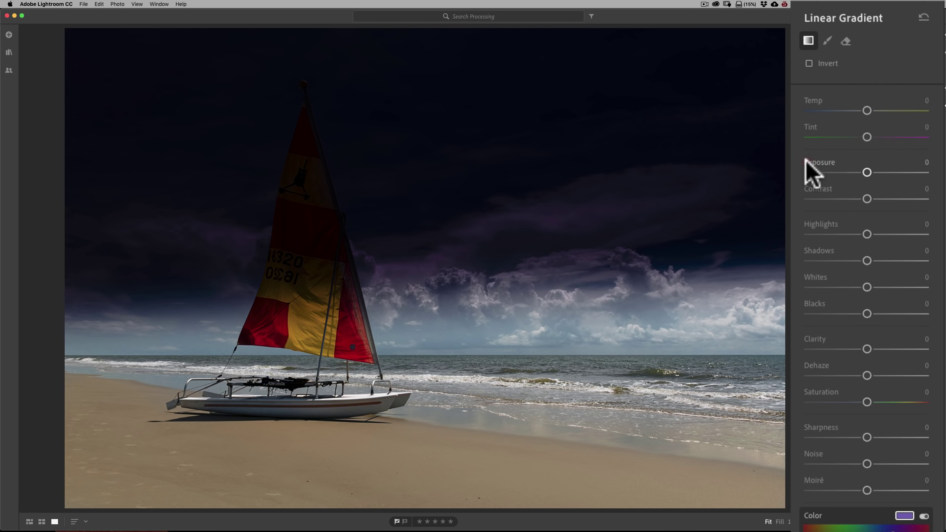
left_click_drag(867, 199, 913, 203)
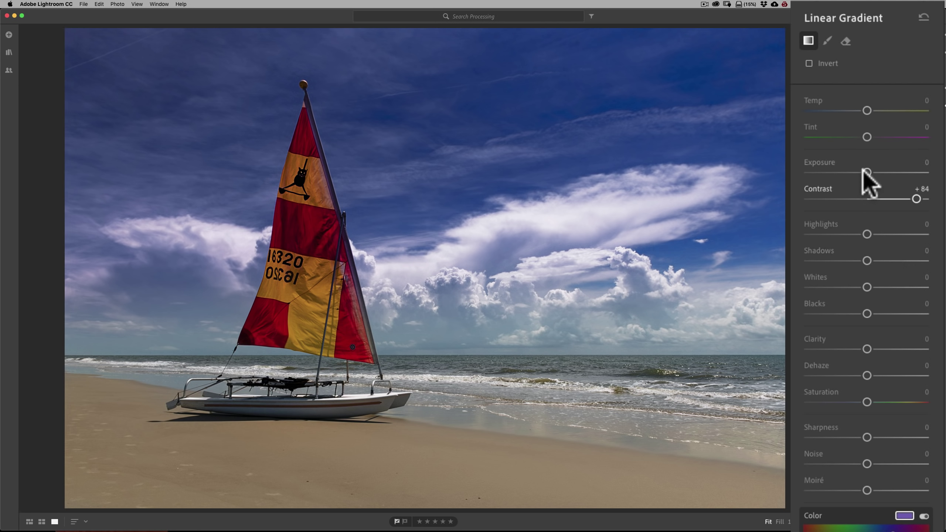
left_click_drag(864, 172, 834, 173)
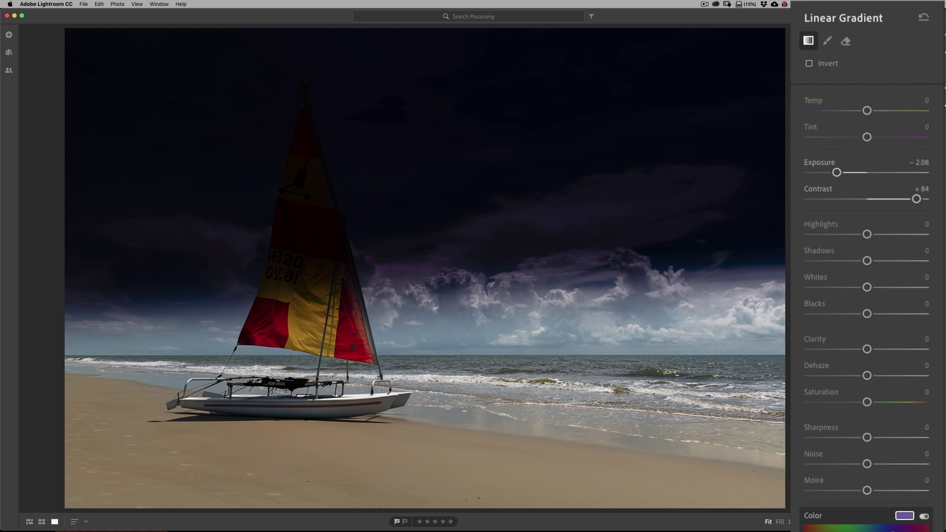
- Switch to the Linear Gradient Brush, turn on Auto Mask, and set the gradient's exposure to −1.16
left_click(827, 41)
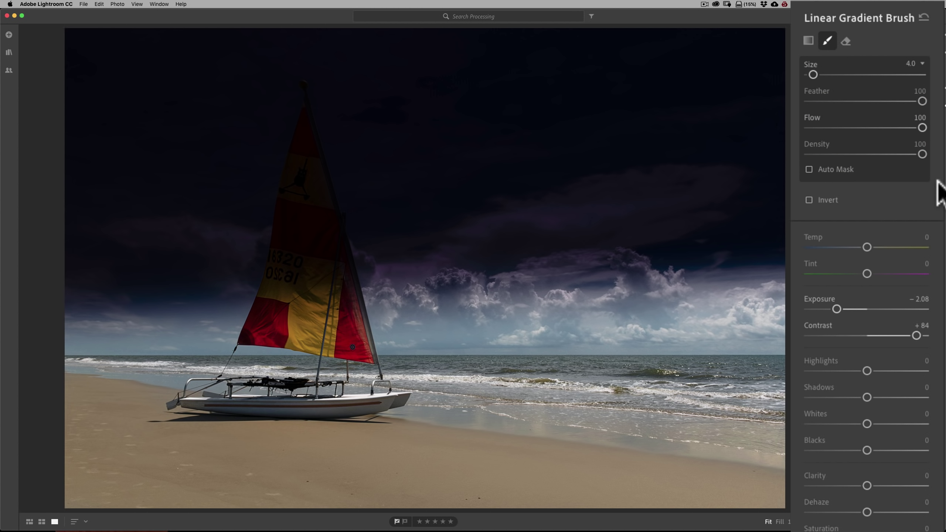
left_click(923, 64)
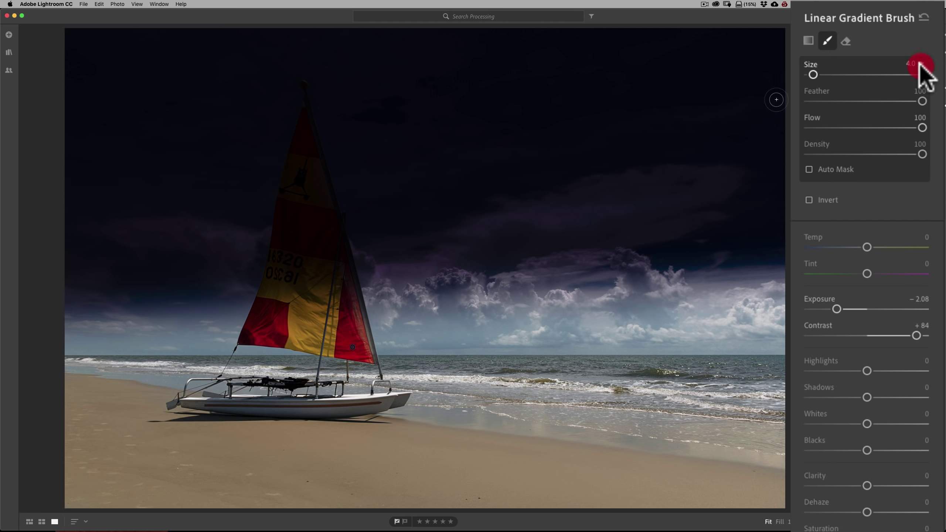
left_click(922, 63)
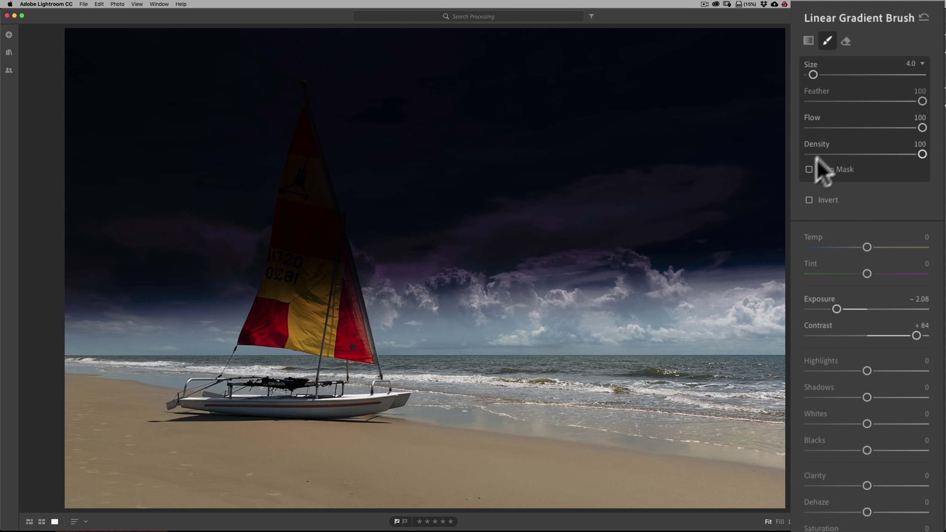
left_click(808, 169)
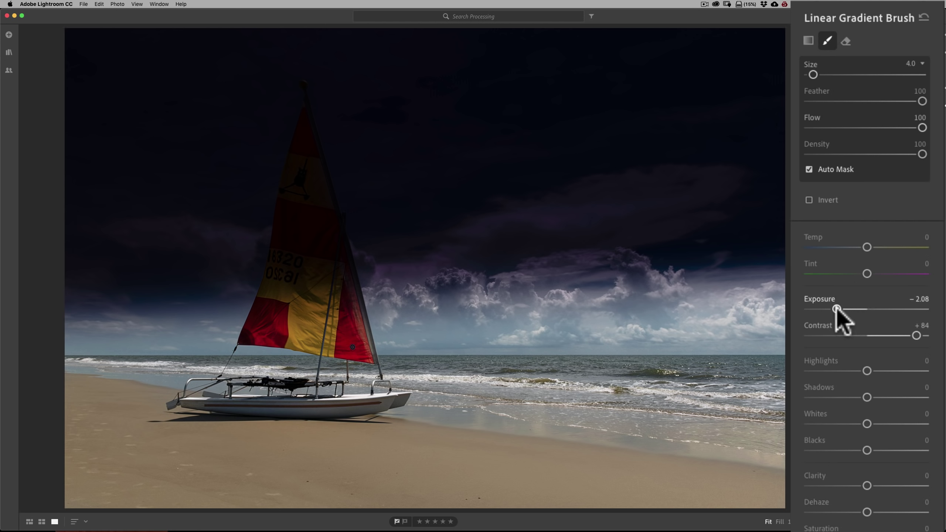
mouse_move(836, 309)
left_mouse_down()
mouse_move(914, 309)
mouse_move(850, 310)
left_mouse_up()
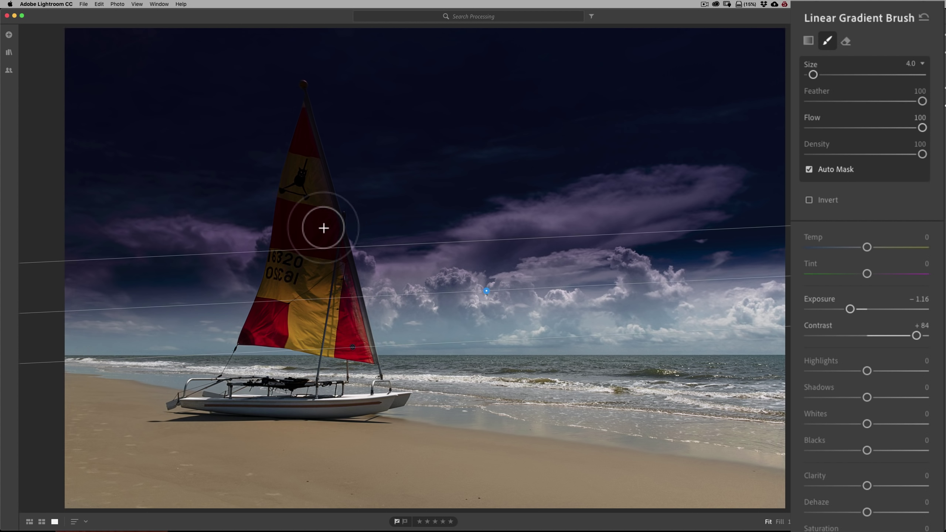
- Erase the gradient's effect from the sail using the gradient eraser with Auto Mask on, and delete the gradient
left_click(845, 40)
mouse_move(301, 186)
left_mouse_down()
mouse_move(309, 208)
mouse_move(308, 151)
mouse_move(287, 226)
mouse_move(292, 234)
mouse_move(322, 191)
mouse_move(327, 246)
mouse_move(322, 238)
mouse_move(303, 248)
mouse_move(296, 261)
mouse_move(293, 252)
mouse_move(278, 293)
mouse_move(302, 141)
left_mouse_up()
left_click(809, 170)
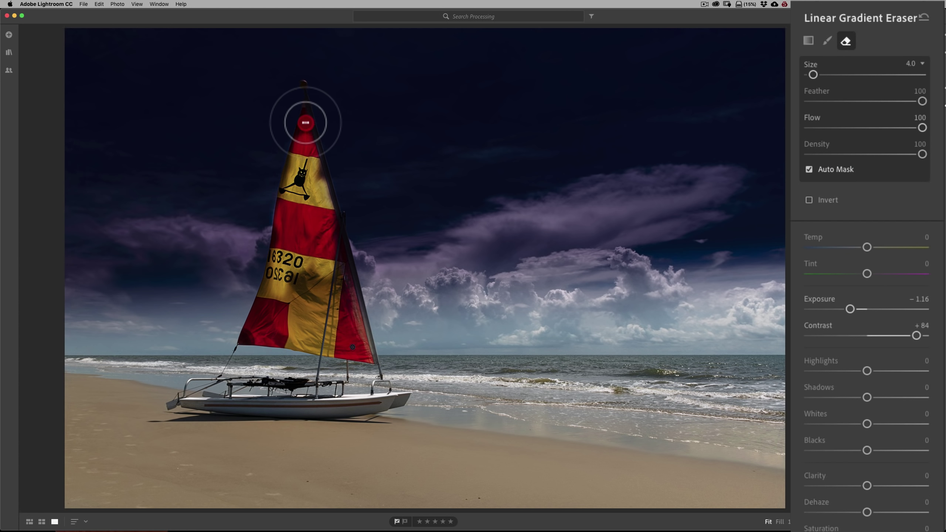
mouse_move(304, 125)
left_mouse_down()
mouse_move(337, 279)
mouse_move(337, 268)
mouse_move(352, 293)
mouse_move(347, 270)
mouse_move(333, 241)
mouse_move(334, 320)
mouse_move(324, 296)
mouse_move(307, 289)
mouse_move(296, 303)
mouse_move(283, 233)
left_mouse_up()
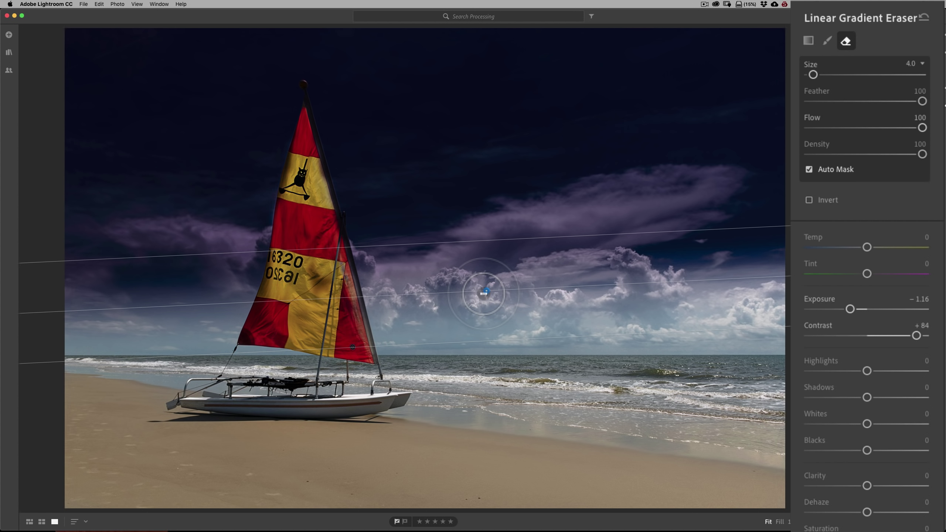
left_click(483, 293)
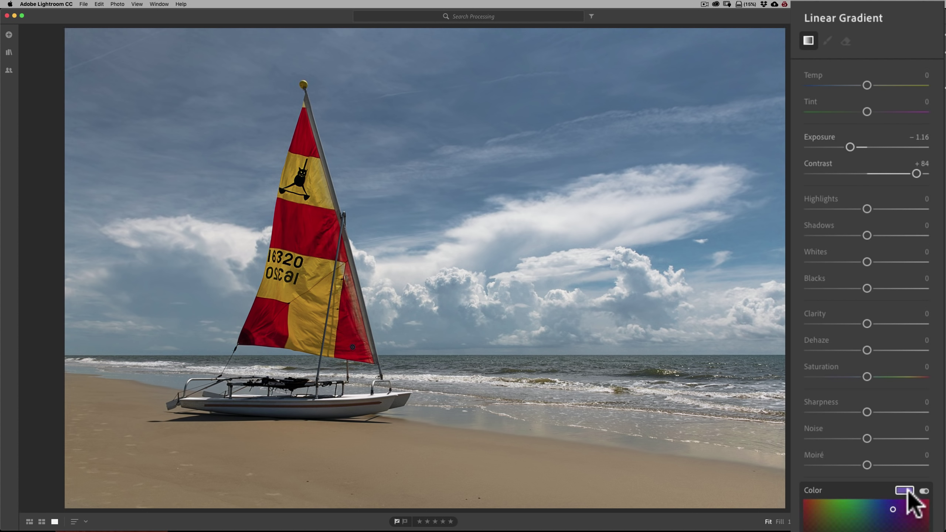
- Turn off the color tint, switch to the Radial Gradient tool, and reset exposure and contrast to 0
left_click(908, 490)
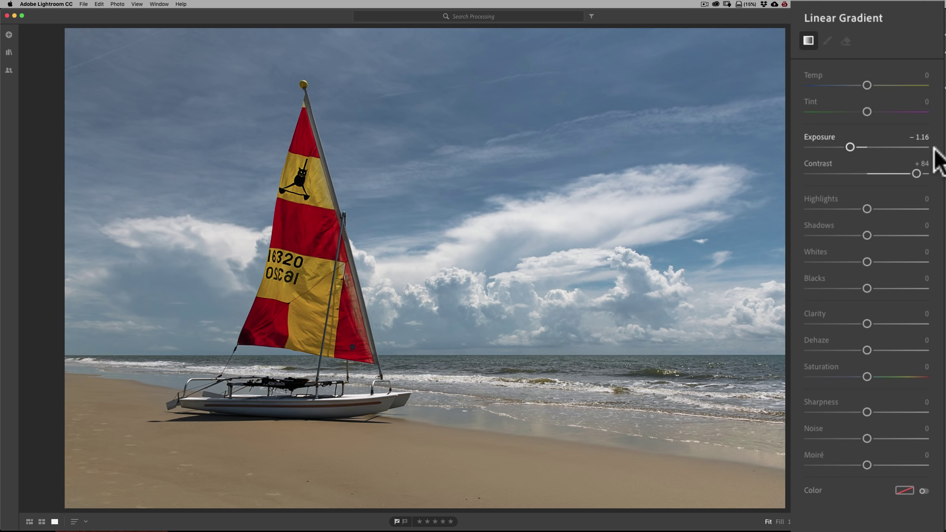
key("r")
key("e")
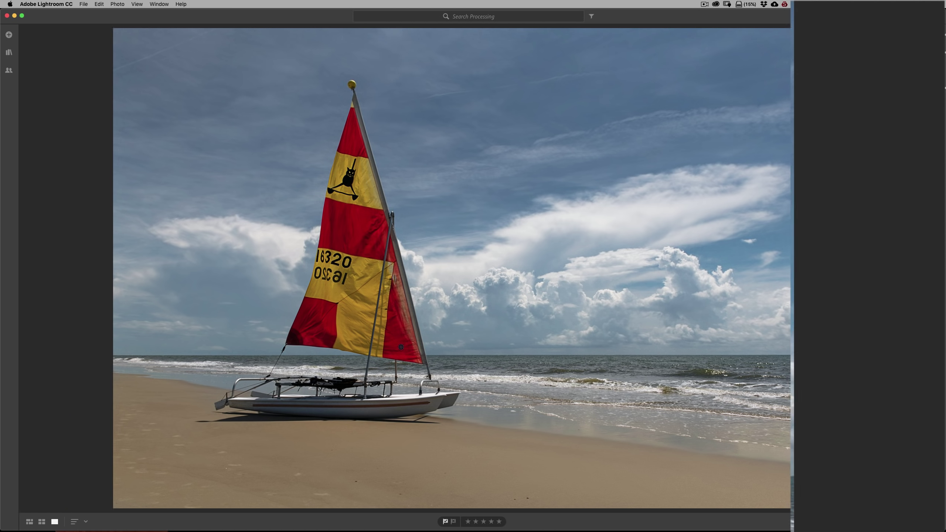
key("r")
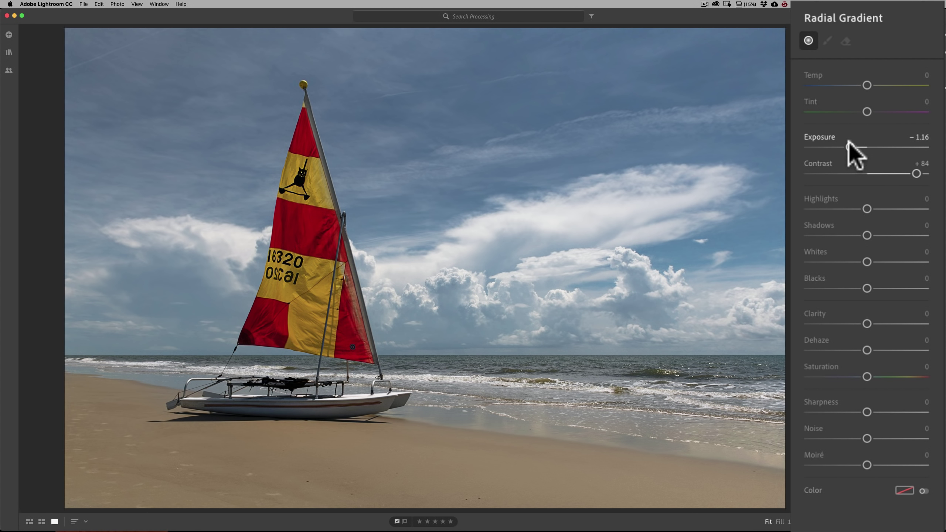
double_click(849, 145)
double_click(918, 173)
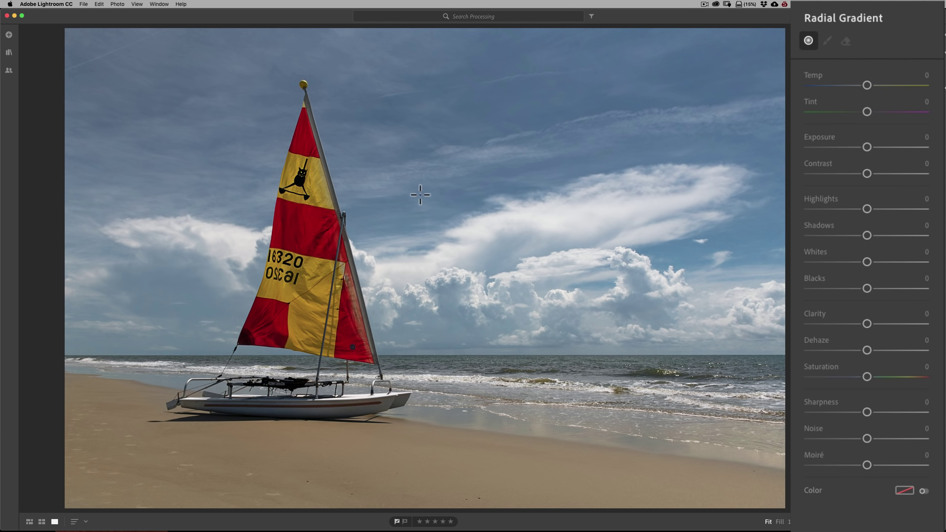
- Draw a wide radial gradient over the sky and delete it, and draw a rounder one around the sailboat, moving its center over the sail number
mouse_move(420, 194)
left_mouse_down()
mouse_move(482, 262)
mouse_move(572, 262)
mouse_move(522, 358)
mouse_move(648, 393)
mouse_move(717, 338)
mouse_move(733, 360)
left_mouse_up()
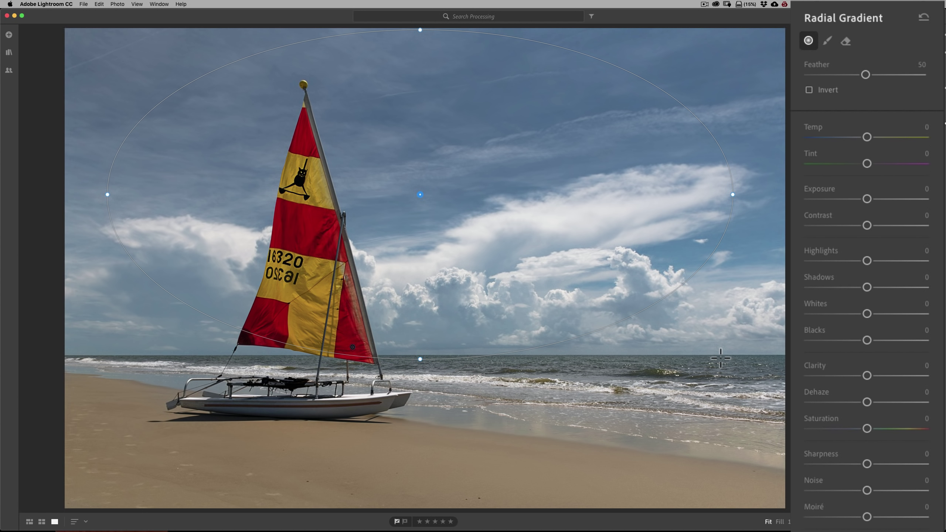
key("BackSpace")
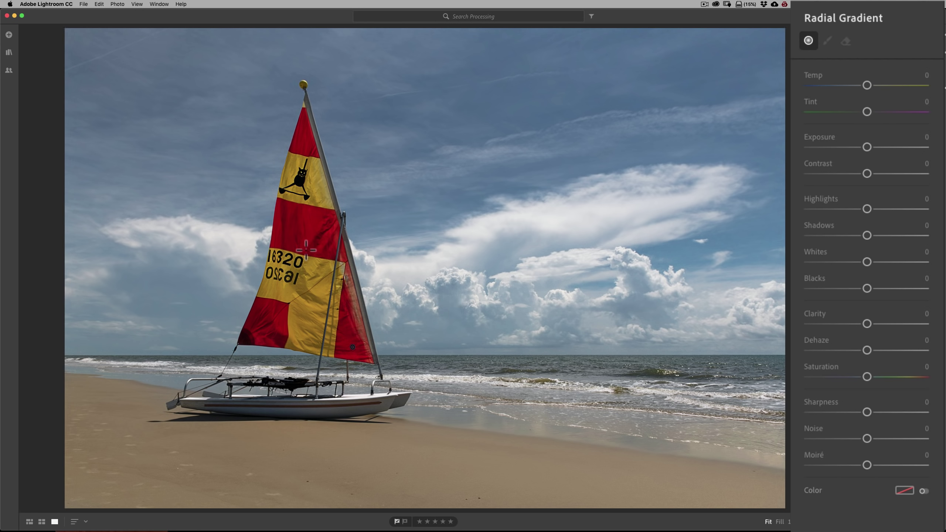
mouse_move(296, 236)
left_mouse_down()
mouse_move(415, 402)
mouse_move(477, 435)
left_mouse_up()
left_click_drag(296, 238, 280, 270)
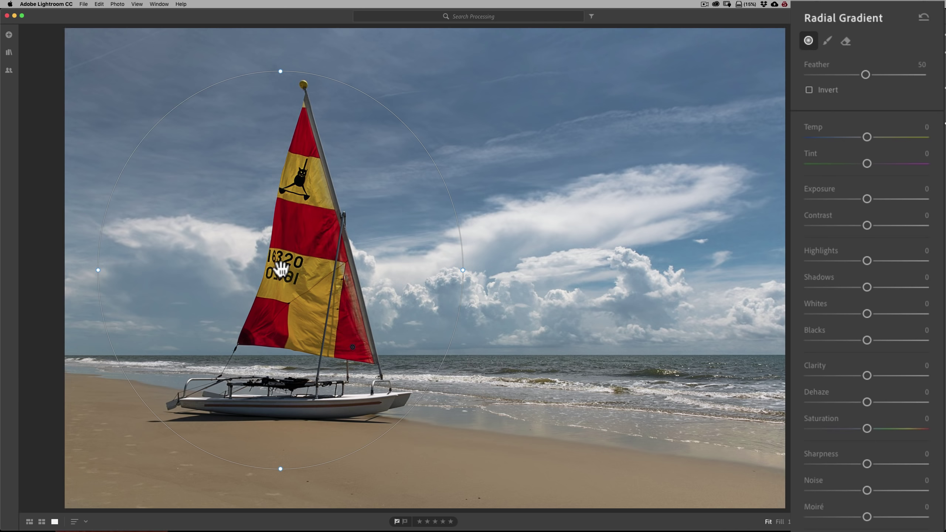
- Show the mask overlay and toggle the gradient guides to inspect the area the radial gradient affects around the sailboat
mouse_move(281, 269)
key("o")
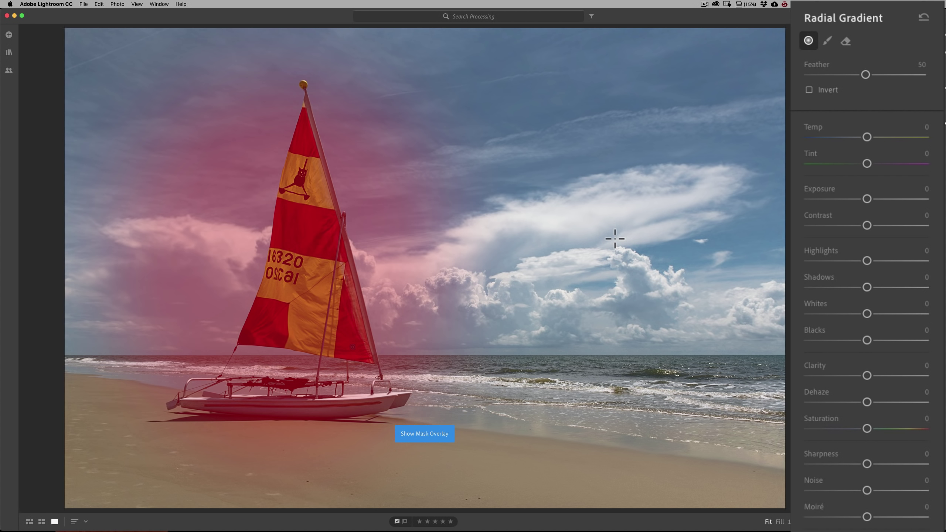
key("h")
key("h")
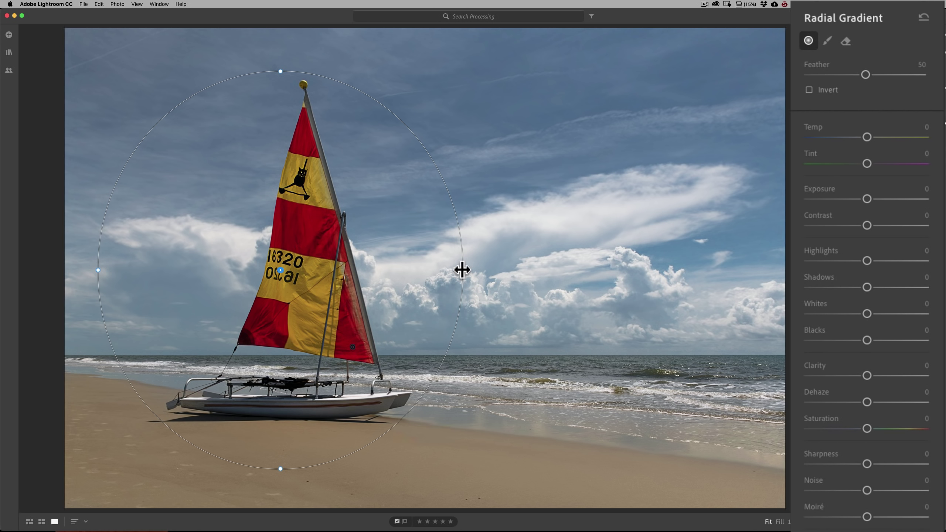
- Widen the radial gradient around the sailboat, adjust its height, and shift it slightly down and to the right
left_click_drag(462, 270, 494, 269)
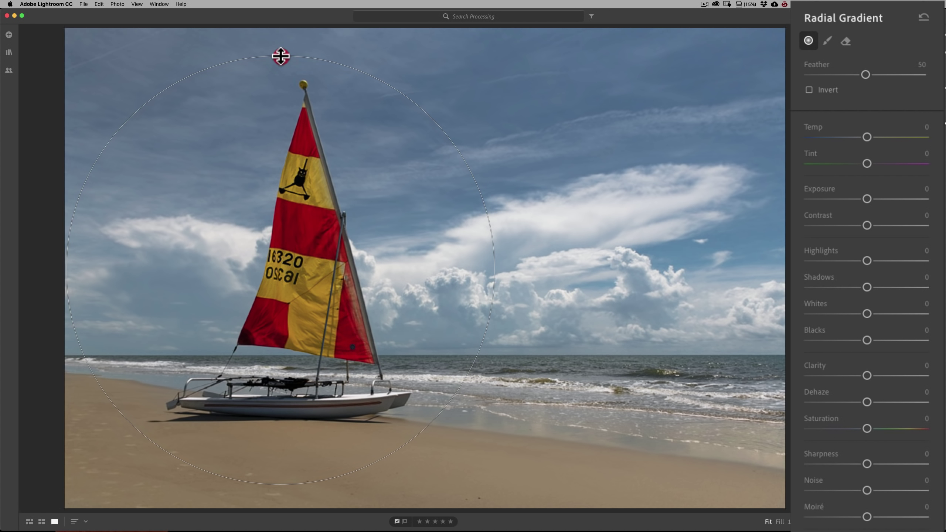
left_click(280, 69)
left_click_drag(281, 269, 286, 273)
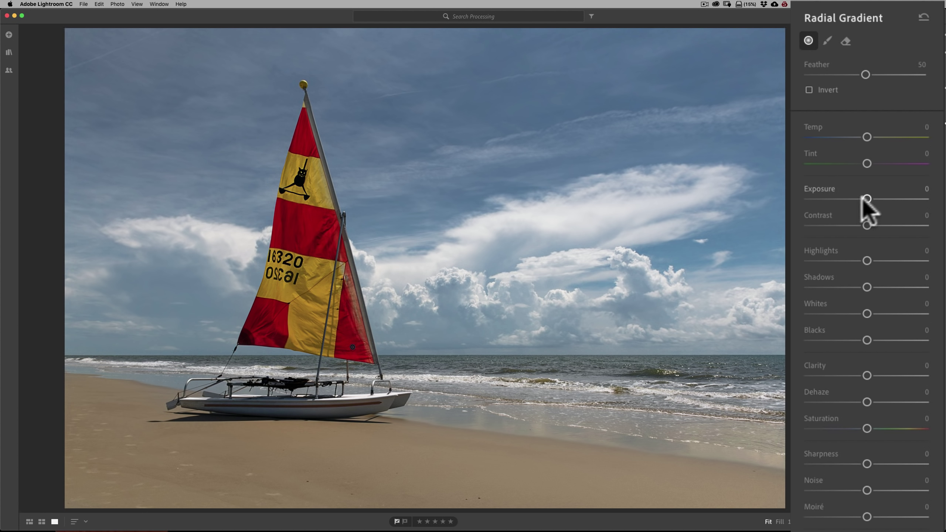
- Set the radial gradient's exposure to −1.48, invert it to darken the area outside the sailboat, and raise the feather to 100
left_click_drag(868, 200, 843, 201)
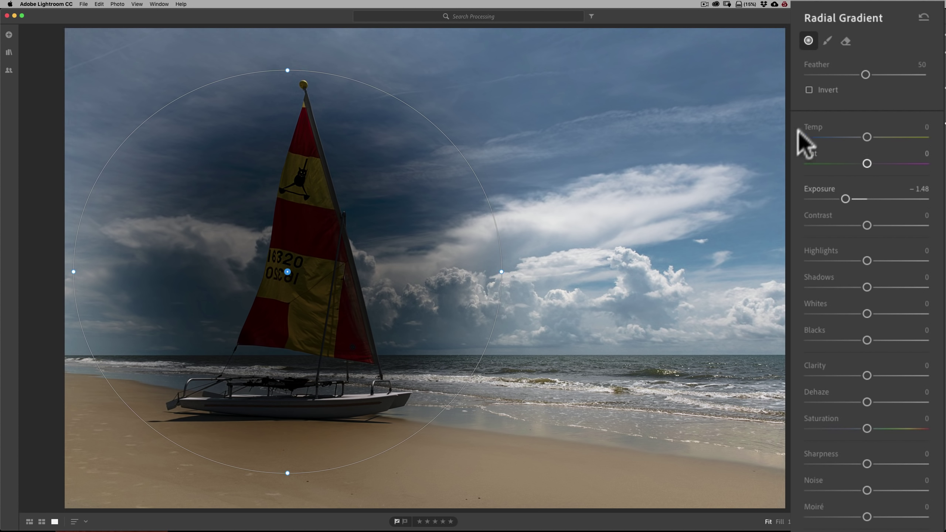
left_click(810, 90)
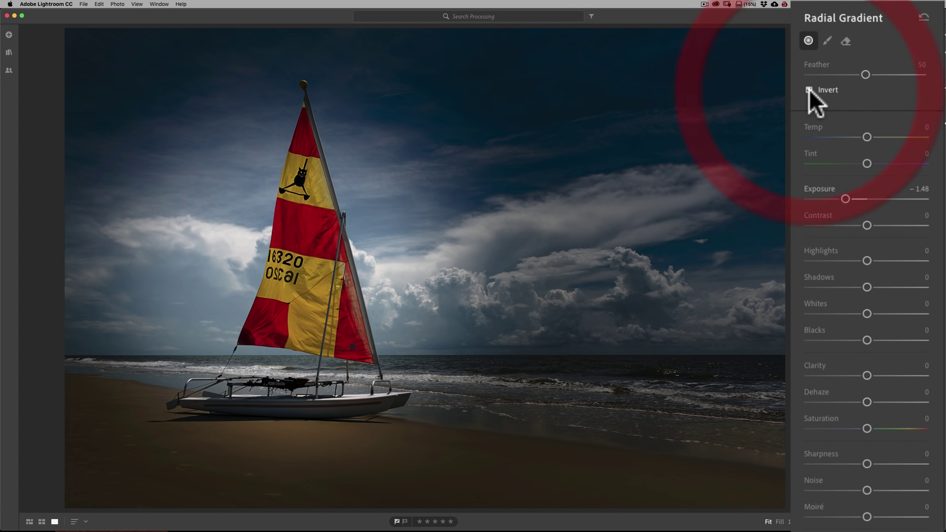
left_click_drag(860, 74, 921, 75)
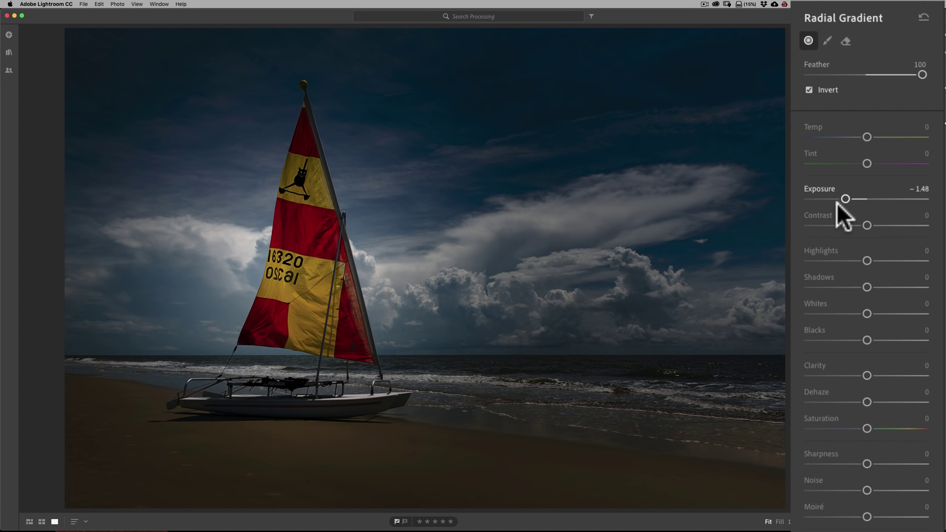
- Set the radial gradient's exposure to −0.72 and enlarge it in width and height, extending its upper edge beyond the photo
left_click_drag(846, 198, 856, 197)
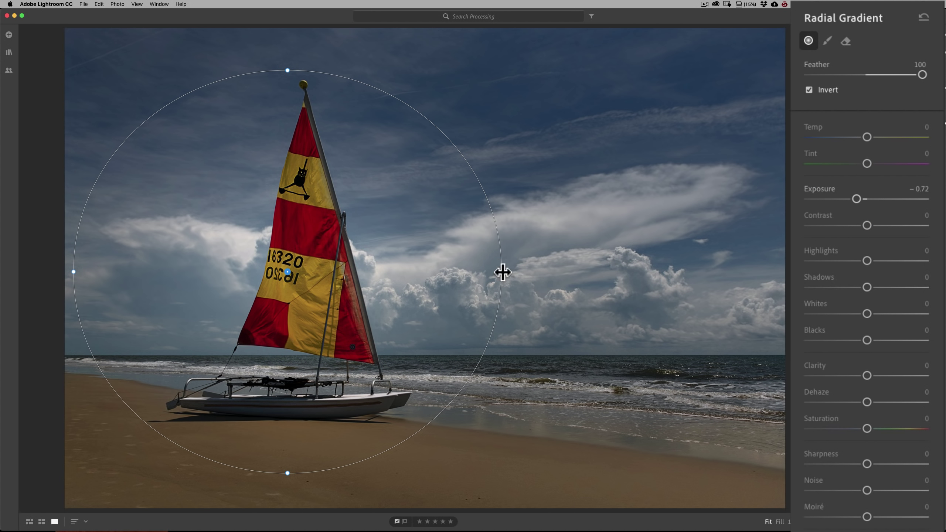
left_click_drag(501, 272, 555, 271)
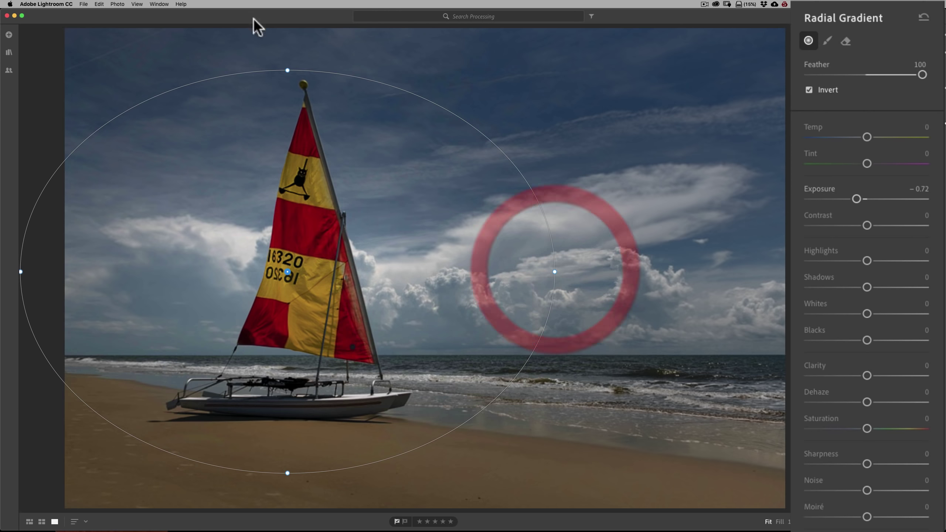
left_click_drag(287, 61, 289, 42)
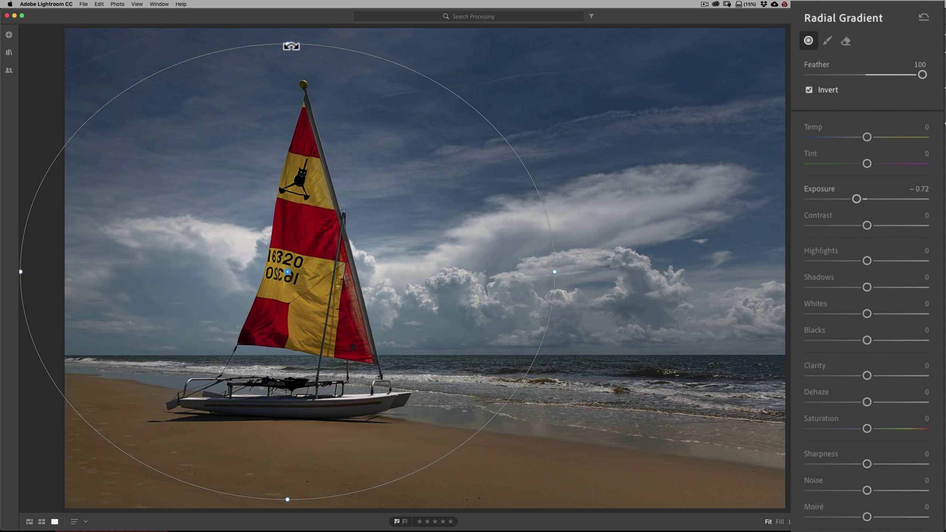
left_click_drag(287, 45, 286, 16)
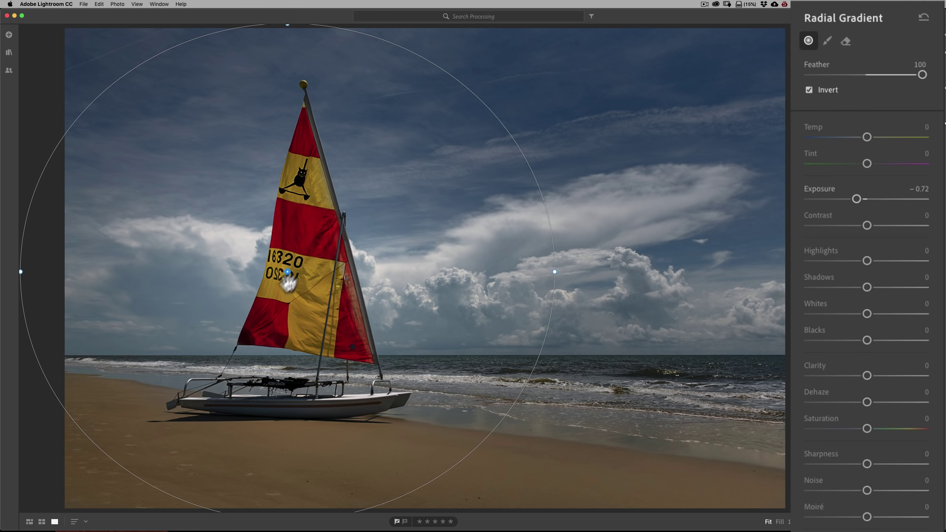
- Brush the radial gradient's effect onto the upper sail, erase it from the sky beside the mast, and delete the gradient
mouse_move(285, 273)
left_click(830, 40)
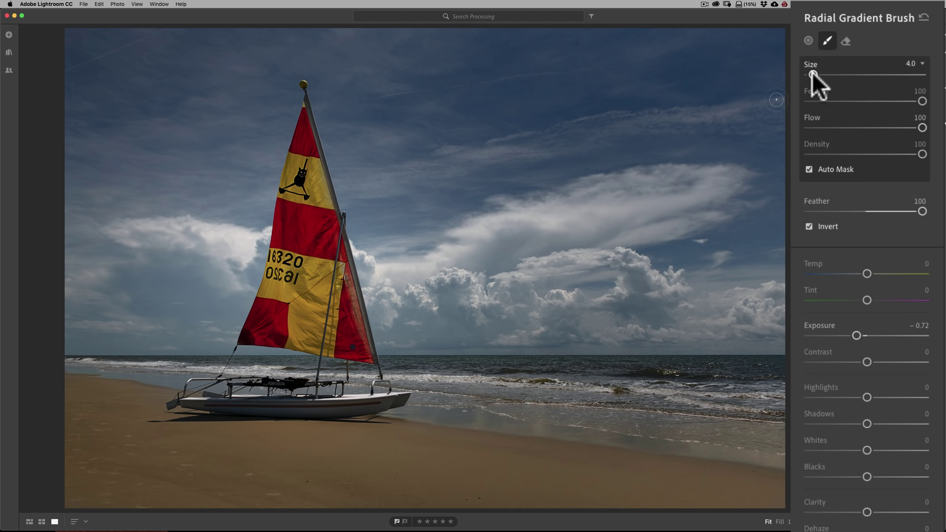
left_click(298, 185)
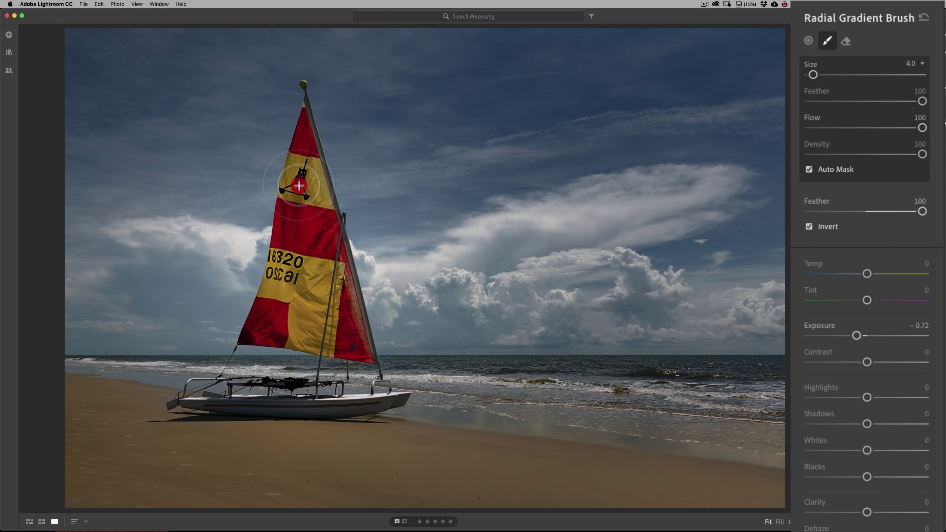
mouse_move(299, 185)
left_mouse_down()
mouse_move(315, 205)
mouse_move(299, 190)
mouse_move(290, 198)
mouse_move(315, 215)
left_mouse_up()
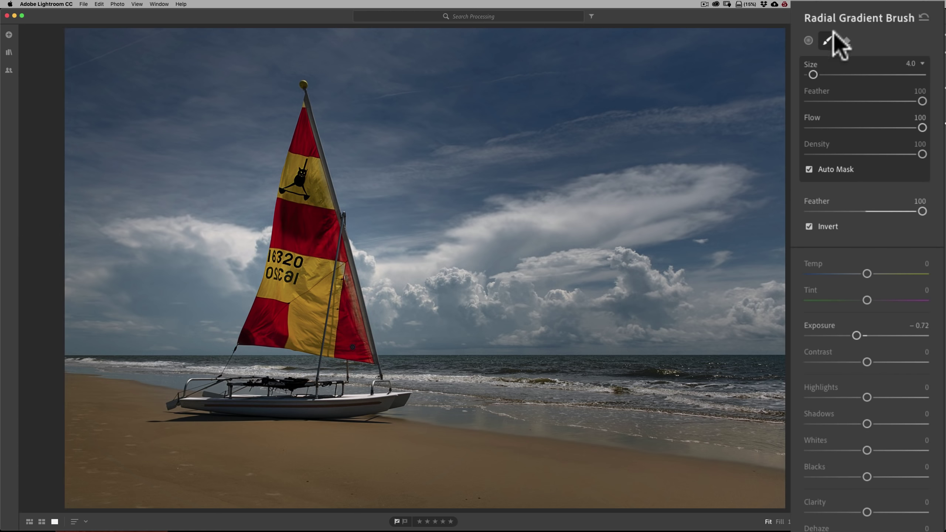
left_click(845, 41)
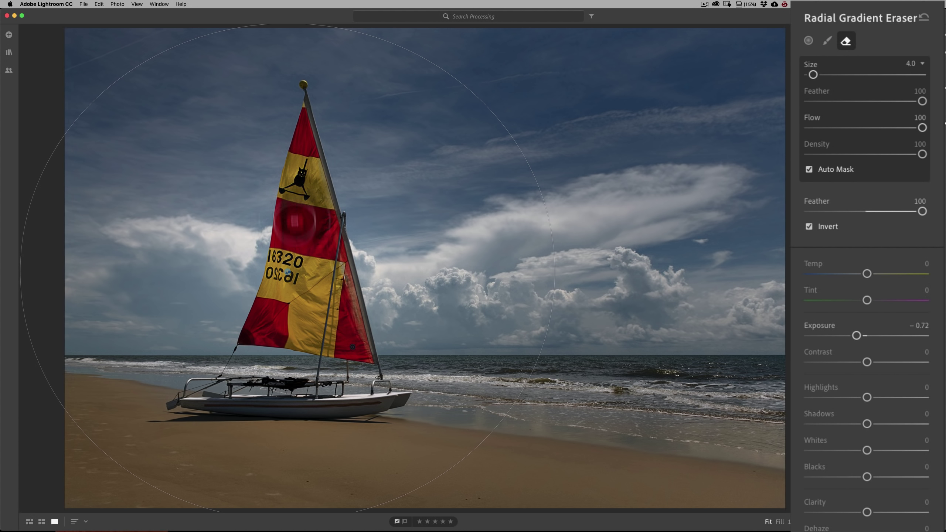
mouse_move(335, 193)
left_mouse_down()
mouse_move(340, 145)
mouse_move(337, 193)
mouse_move(306, 179)
mouse_move(311, 151)
mouse_move(343, 186)
mouse_move(377, 183)
mouse_move(337, 160)
mouse_move(313, 192)
mouse_move(388, 196)
mouse_move(374, 196)
left_mouse_up()
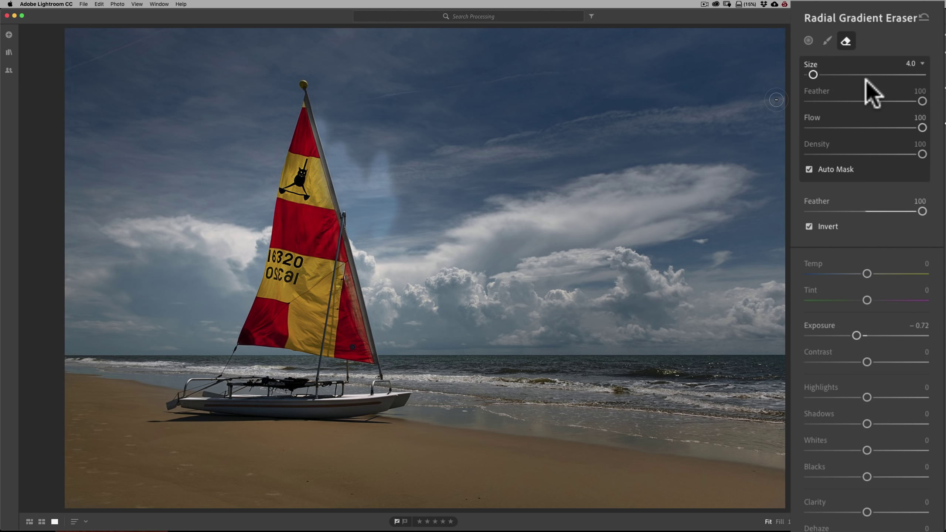
key("Escape")
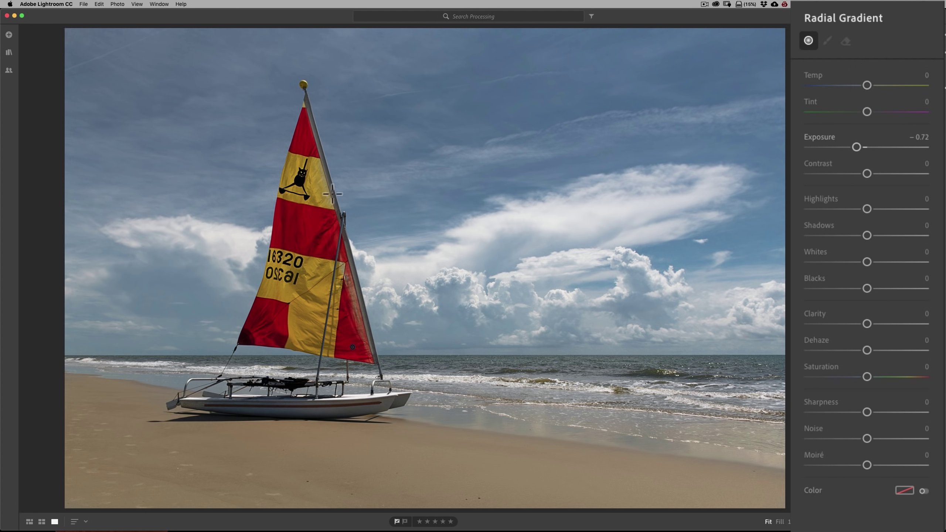
- Draw an inverted radial gradient over the sky beside the mast, set its exposure to −1.88, check its mask overlay, and delete it
left_click_drag(856, 147, 827, 147)
left_click_drag(417, 189, 587, 344)
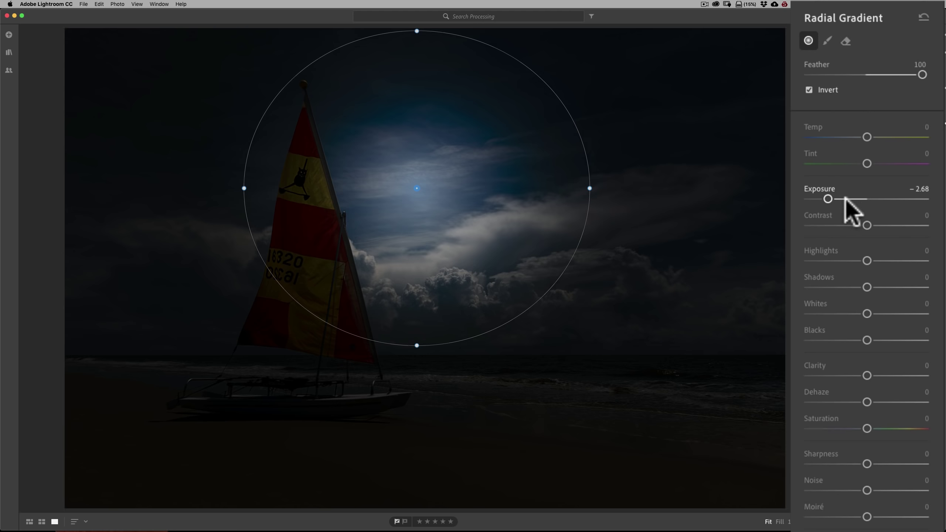
left_click_drag(828, 198, 838, 197)
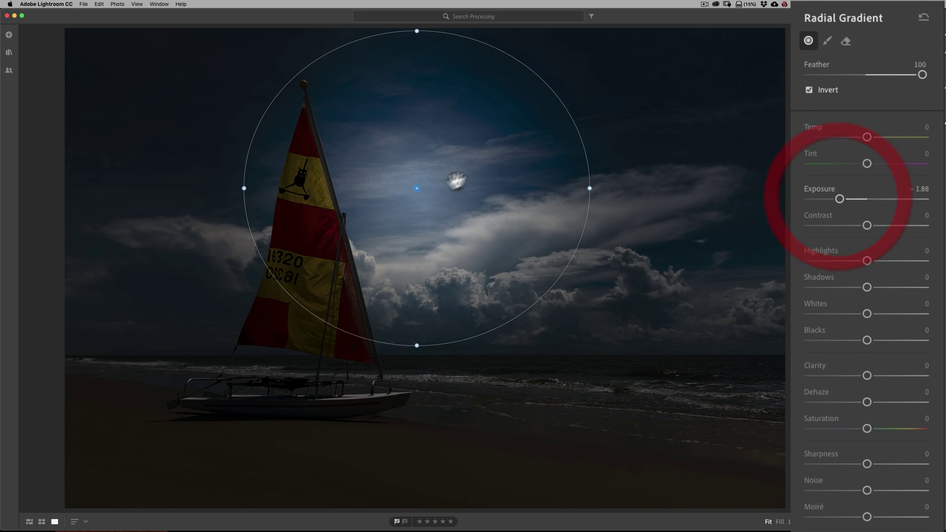
mouse_move(416, 188)
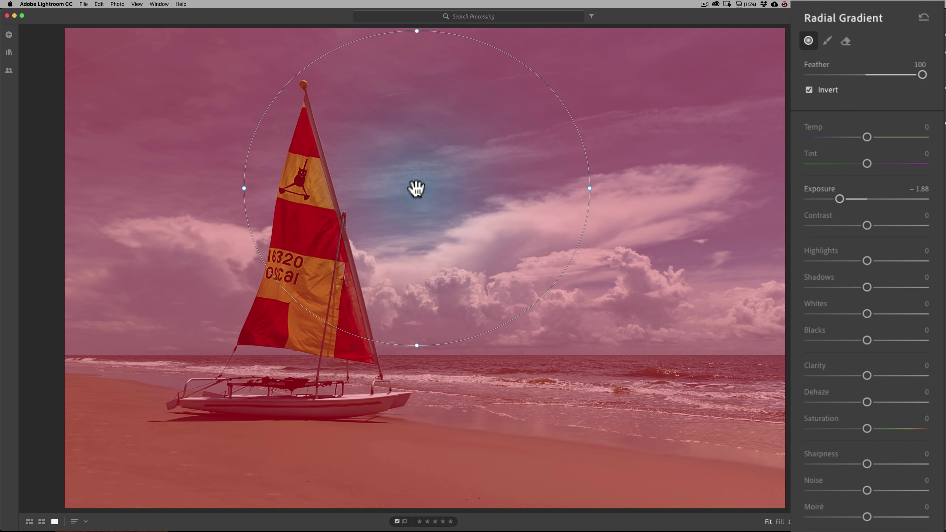
key("Escape")
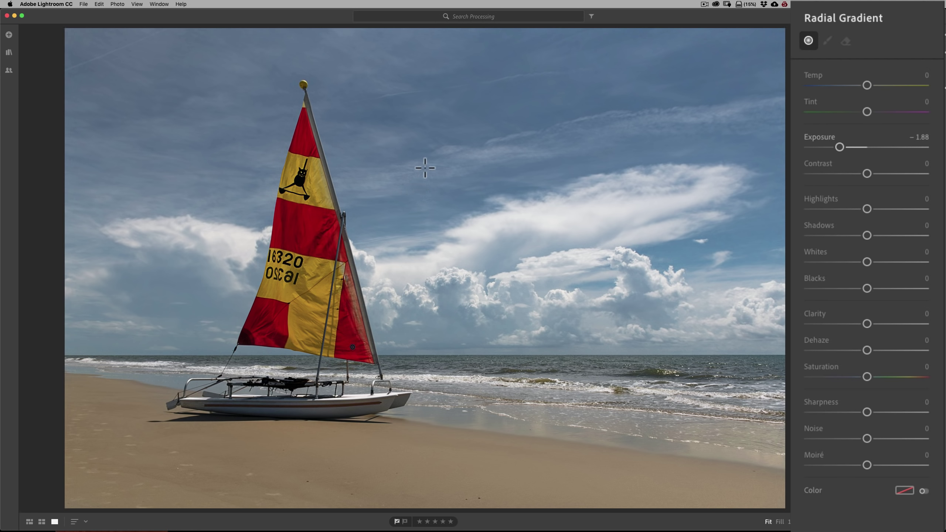
- Draw and delete three radial gradients in turn: a large circle over the sky, a smaller one there, and one over the clouds
left_click_drag(424, 167, 724, 379)
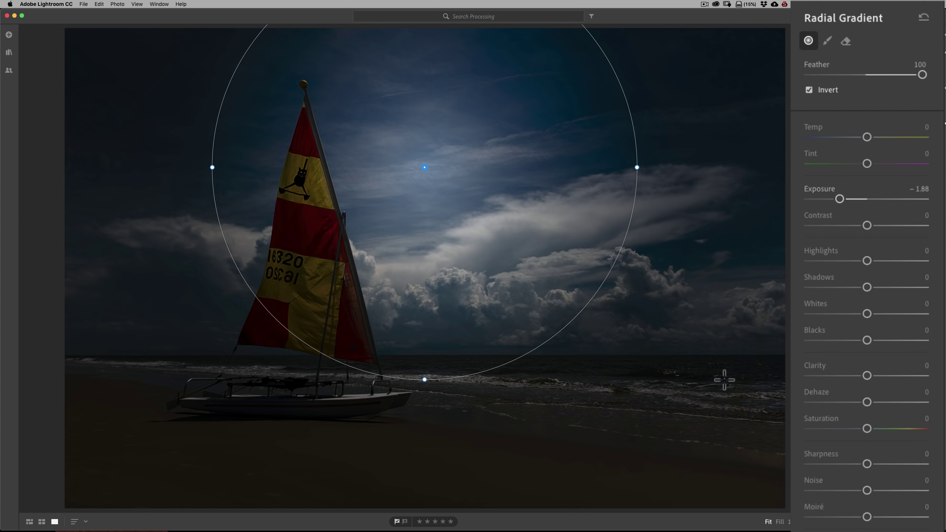
key("BackSpace")
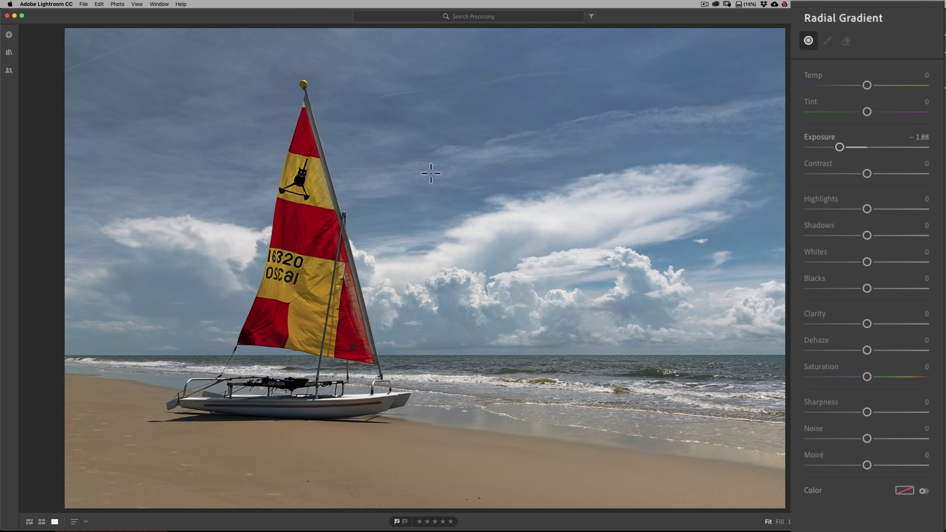
left_click_drag(434, 173, 579, 329)
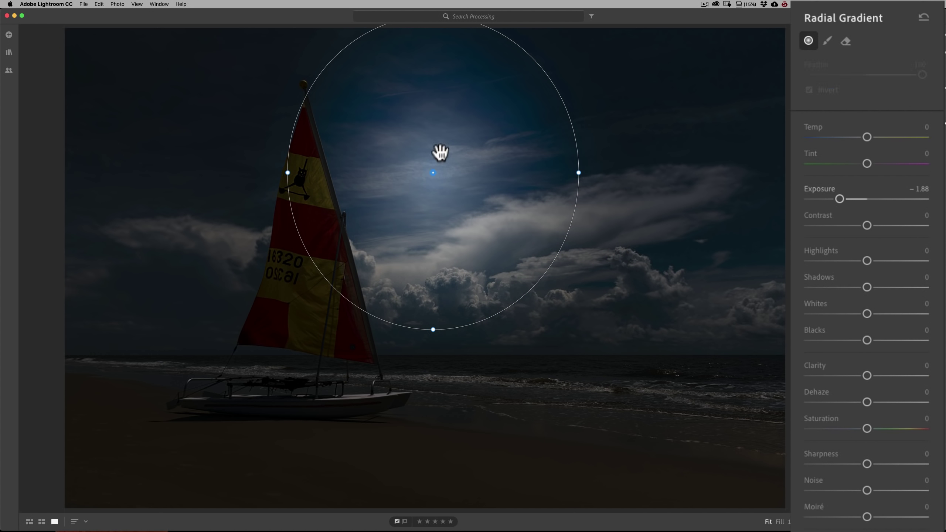
mouse_move(433, 172)
key("Delete")
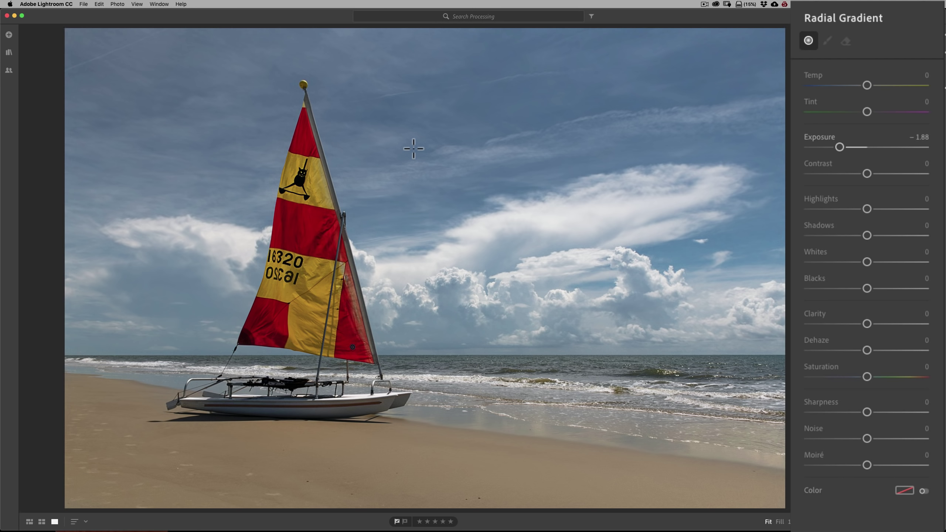
left_click_drag(414, 148, 718, 397)
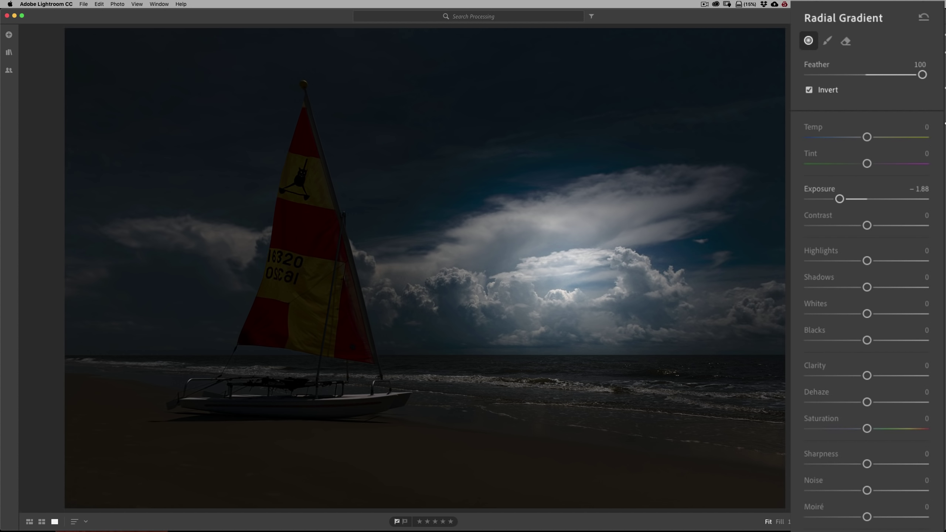
key("BackSpace")
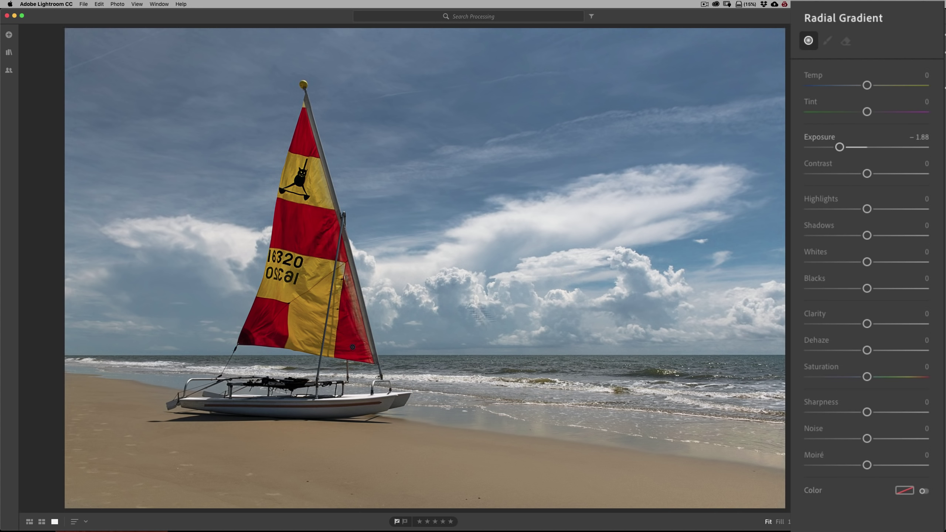
- Create a radial gradient fitted to the whole photo, set its exposure to −1.08, move its center onto the sail, and delete it
double_click(415, 221)
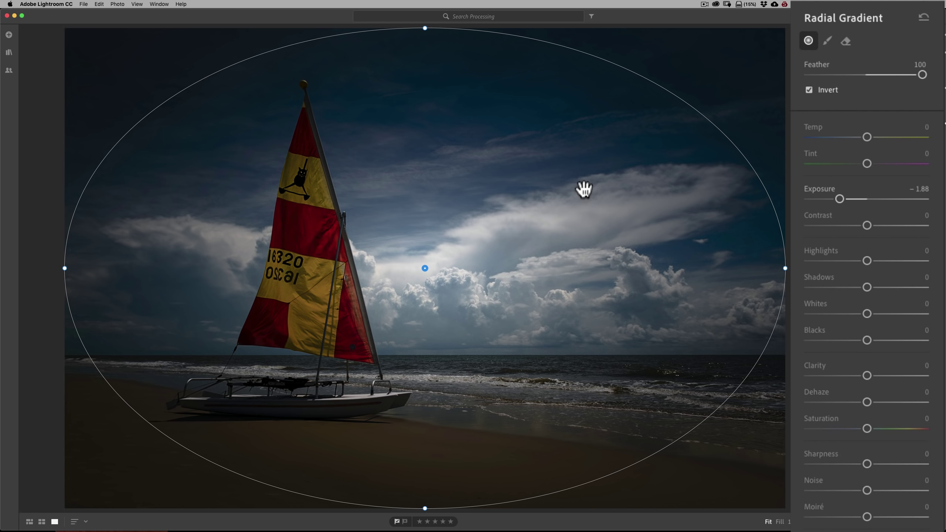
left_click_drag(839, 199, 851, 198)
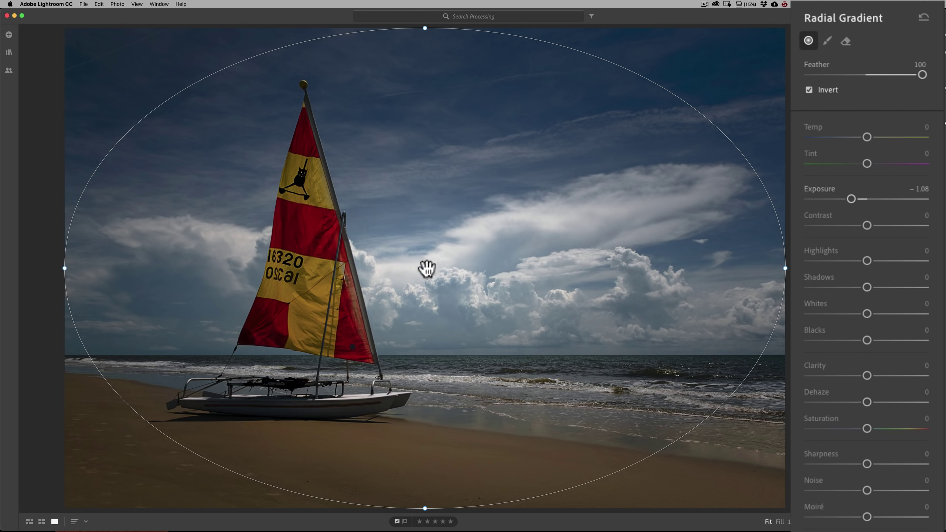
left_click_drag(425, 268, 322, 269)
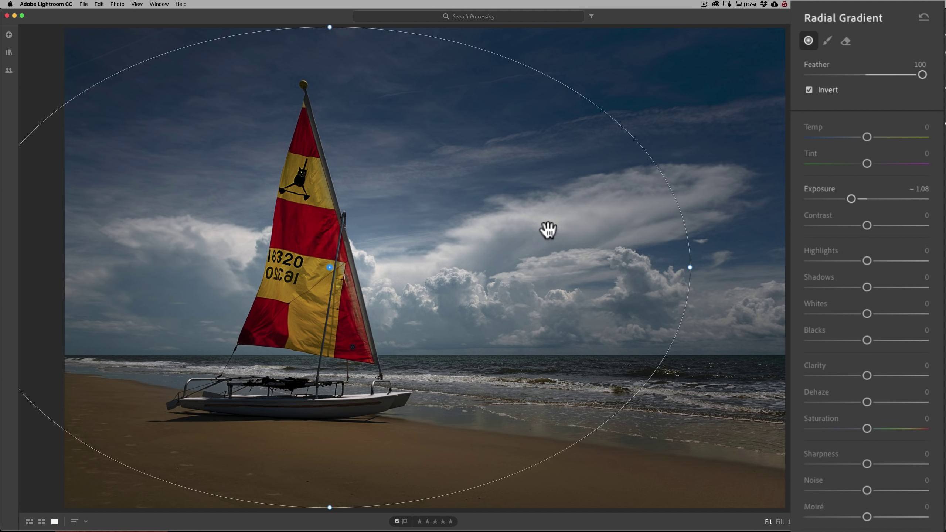
key("Delete")
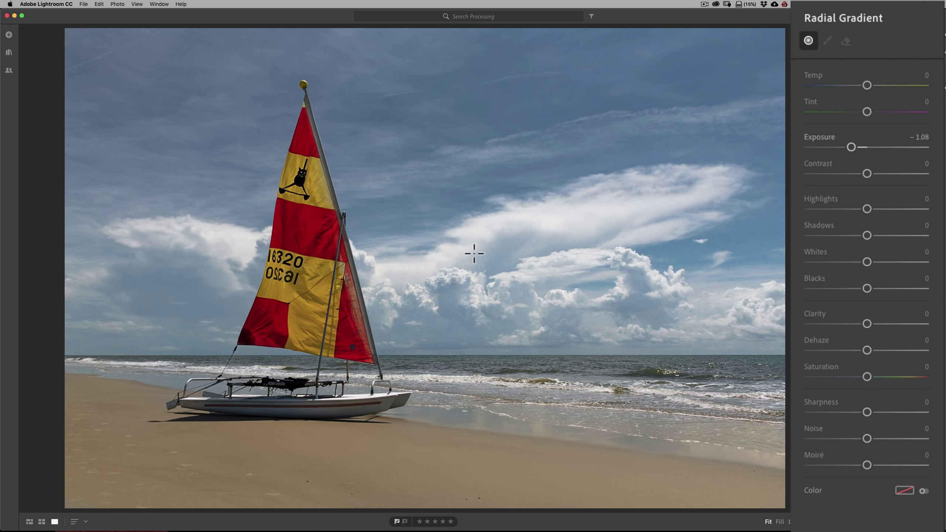
- Create another photo-filling radial gradient, turn its color tint on and off, reset its exposure to 0, and delete it
double_click(440, 229)
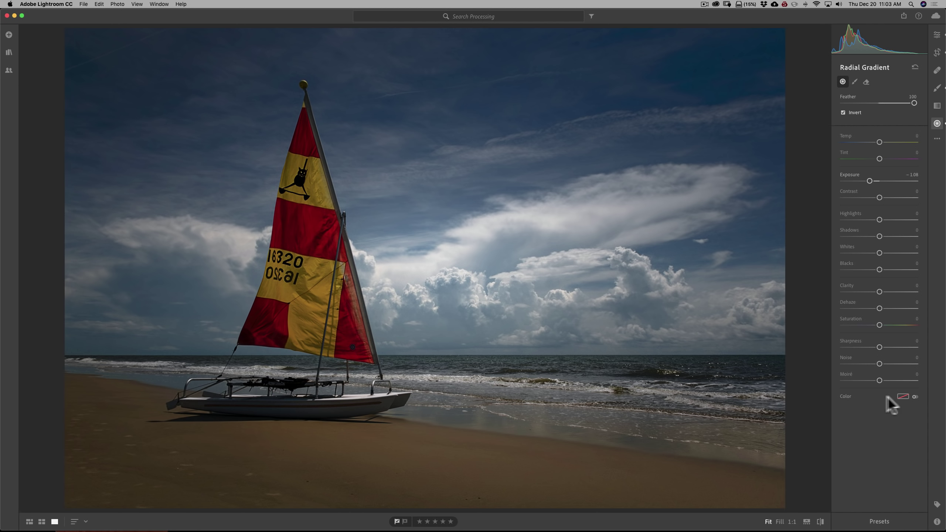
left_click(902, 395)
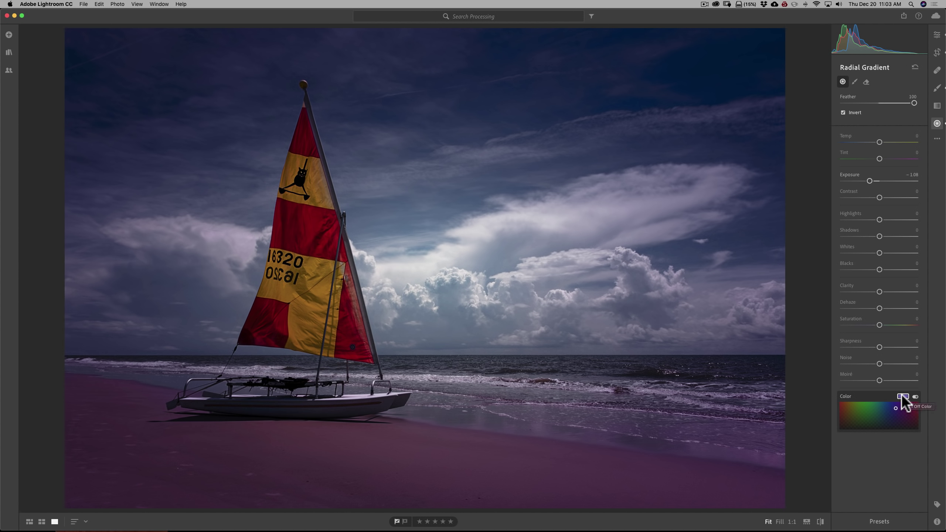
left_click(901, 395)
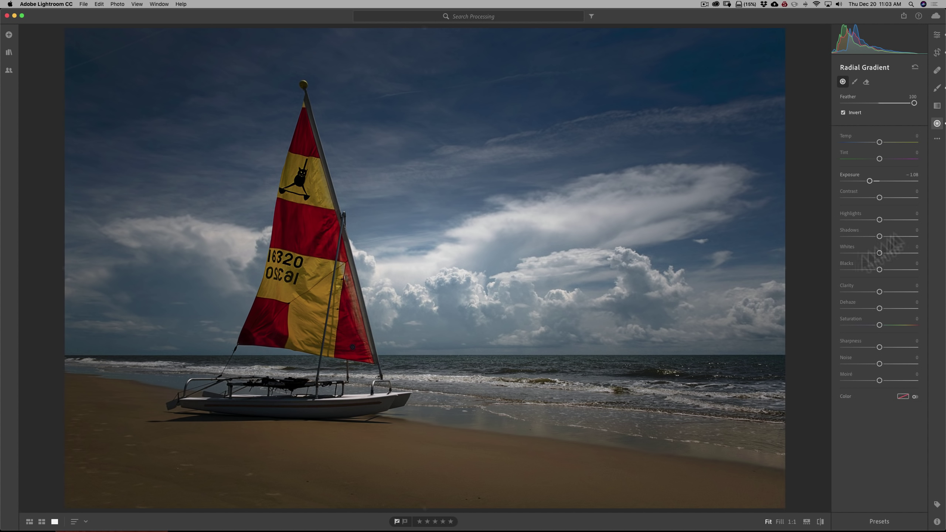
double_click(870, 180)
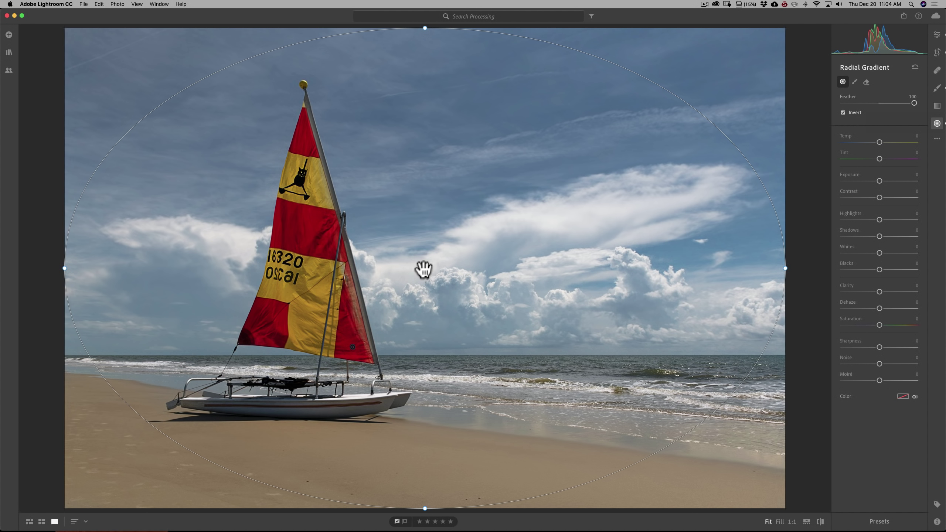
mouse_move(425, 269)
key("Delete")
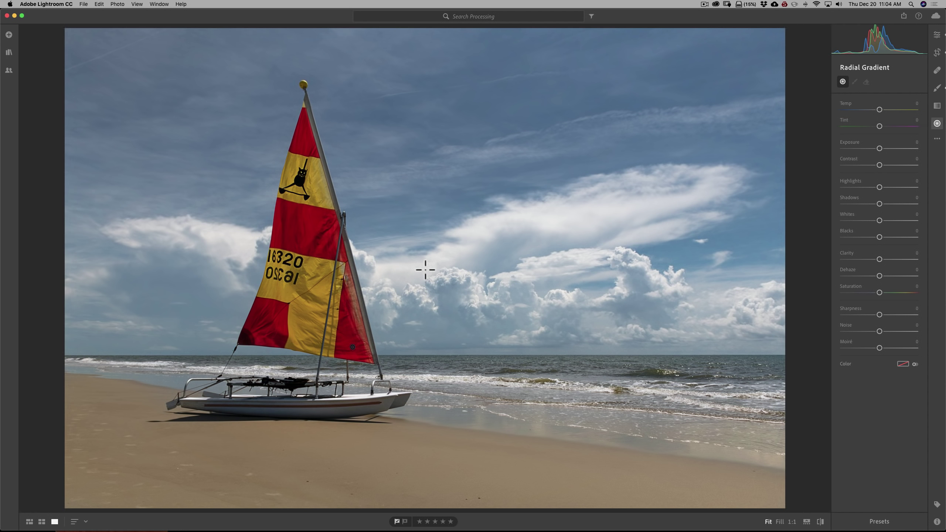